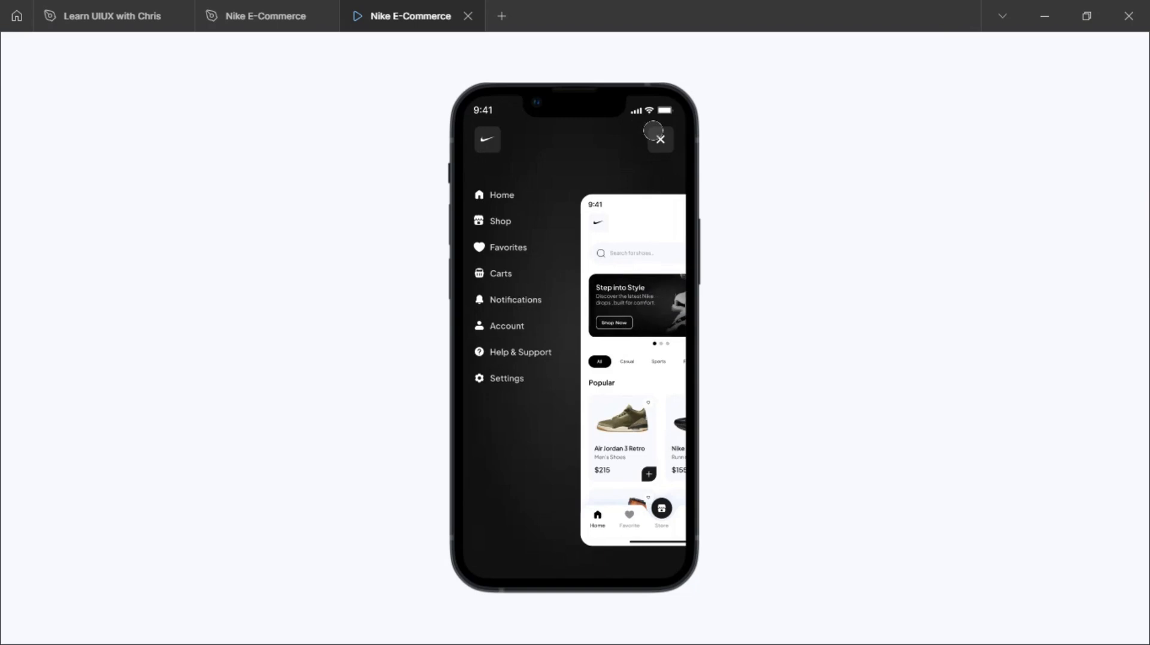
Preview the menu toggle in the prototype, and look over the Menu and Home frames in the design file
left_click(653, 129)
left_click(653, 129)
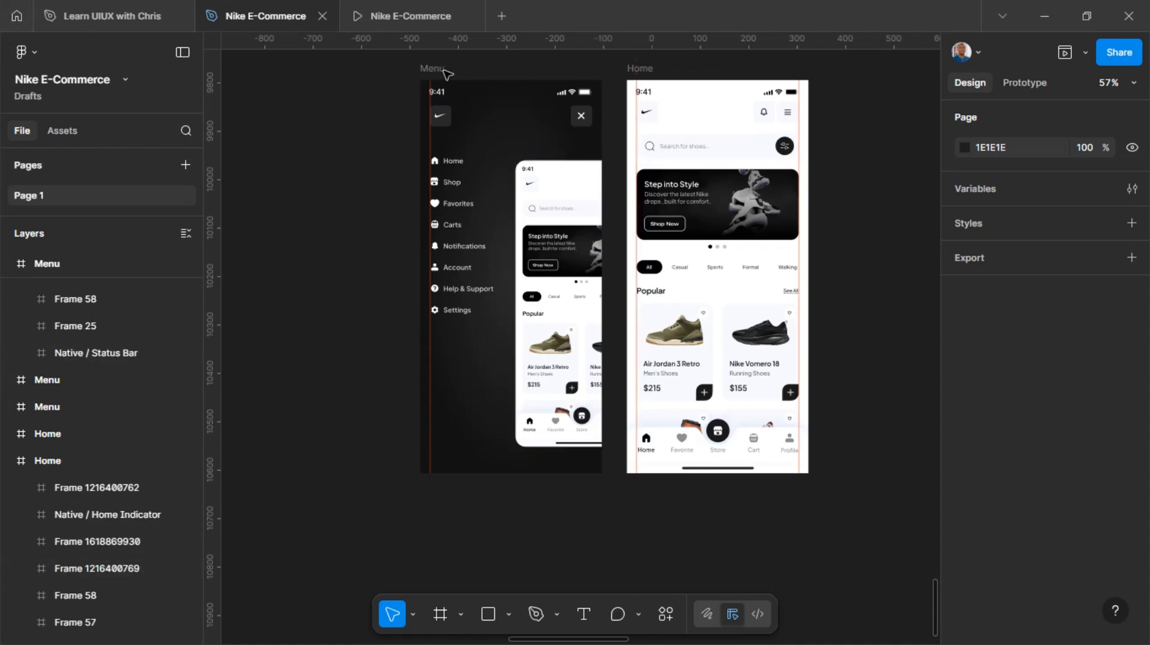
left_click(552, 69)
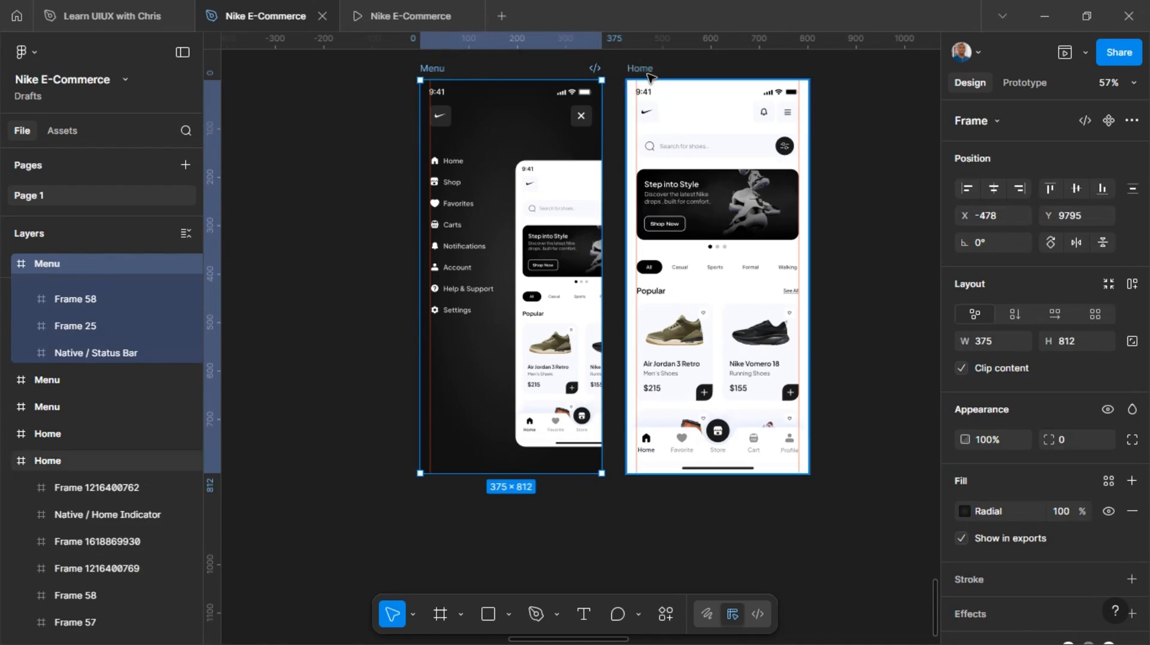
left_click(685, 87)
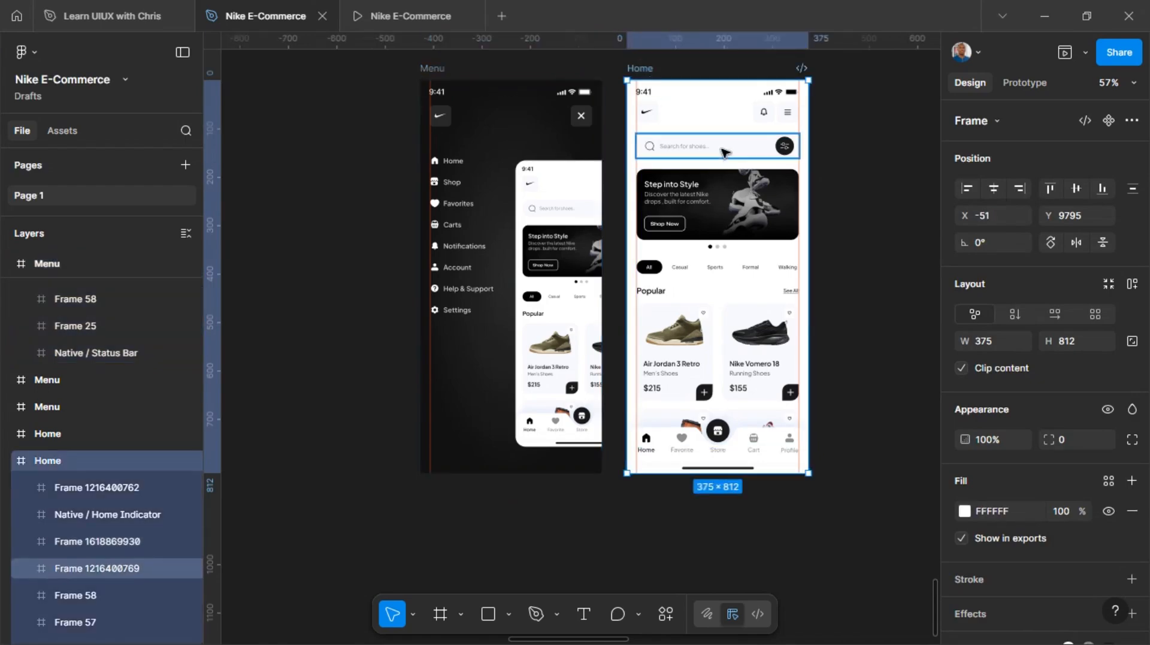
scroll(726, 175, "right", 3)
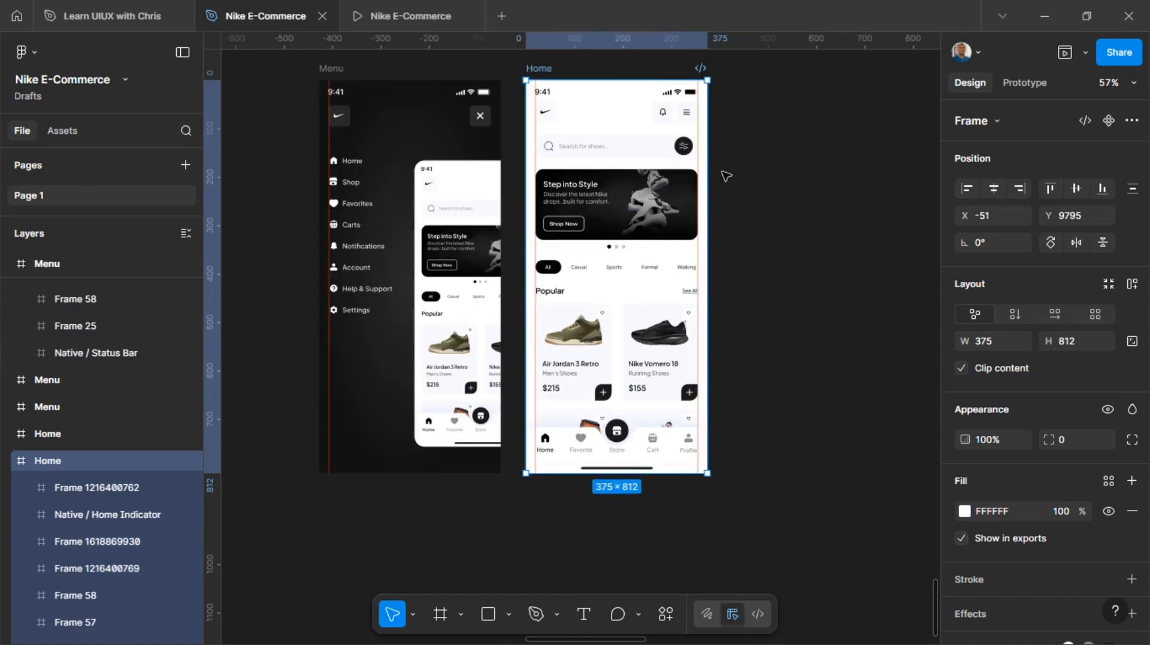
Add an iPhone 13 mini frame (375 × 812) beside the Home frame, aligned with its top edge
left_click(772, 142)
key("f")
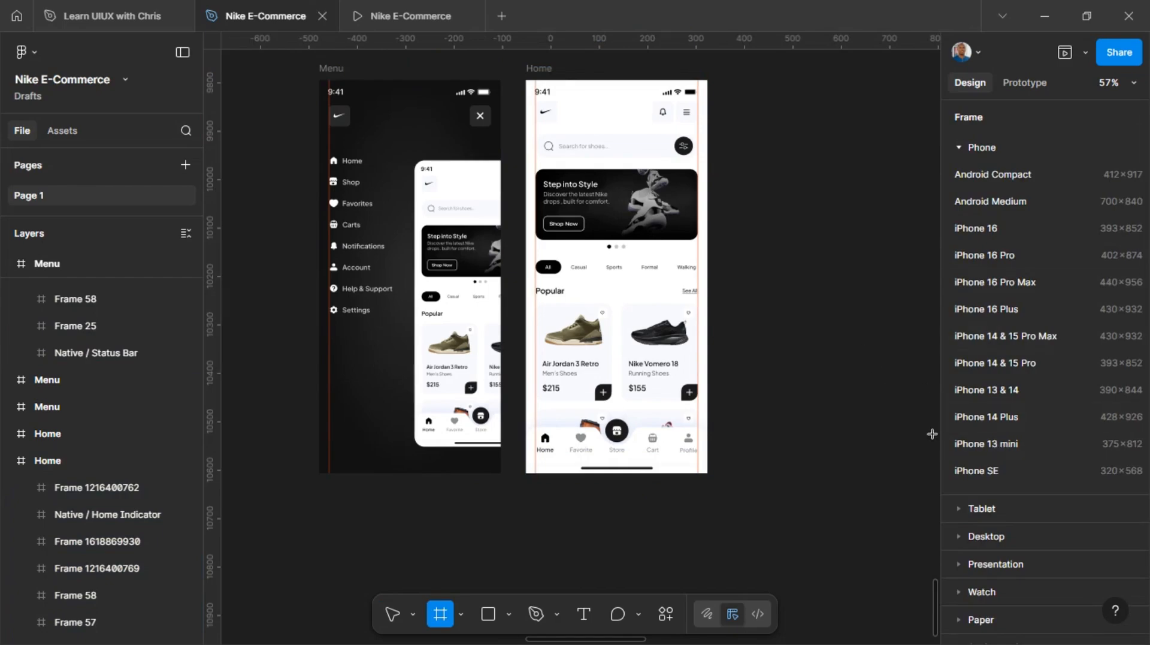
left_click(983, 445)
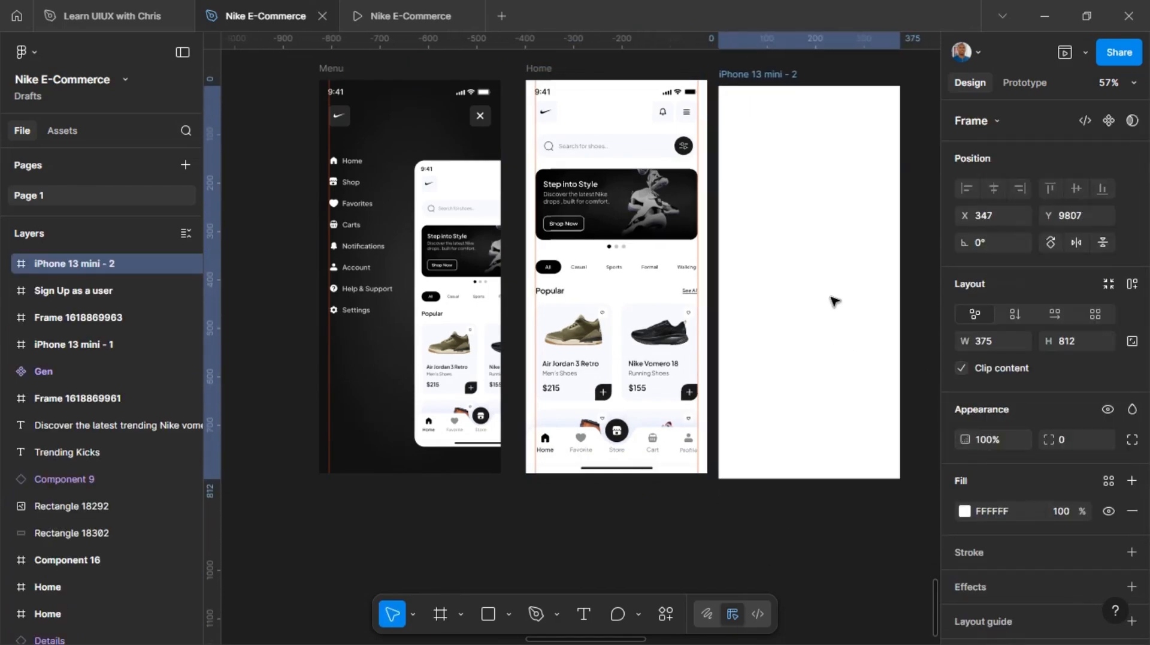
left_click_drag(837, 307, 840, 300)
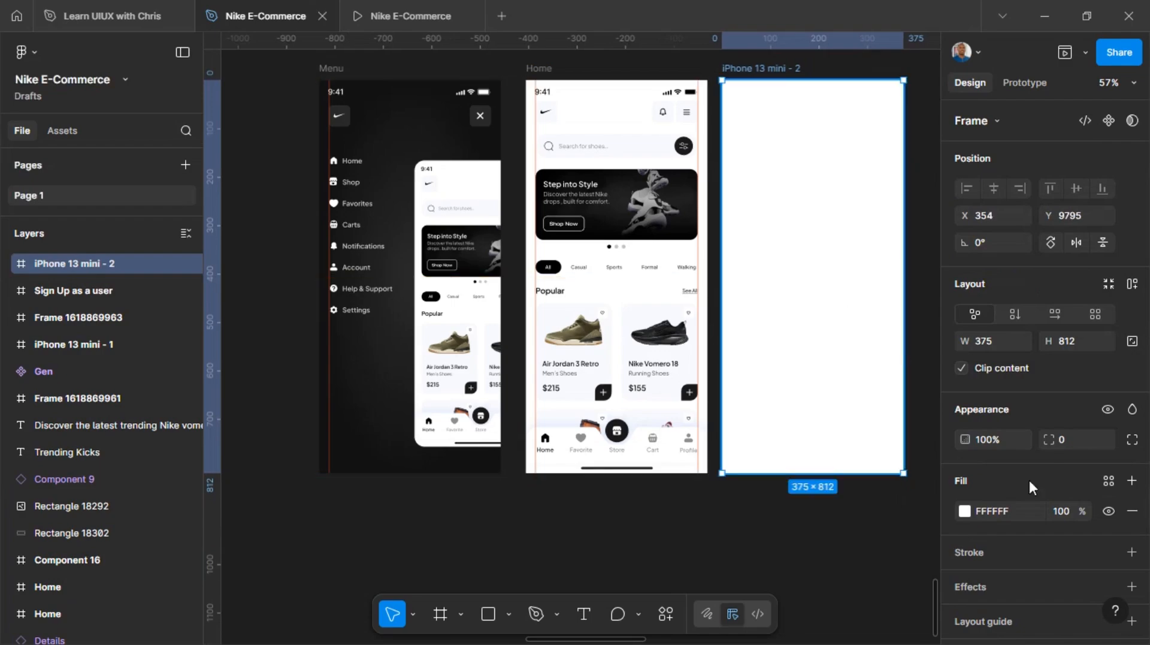
Change the new frame's fill from solid to a radial gradient
left_click(966, 511)
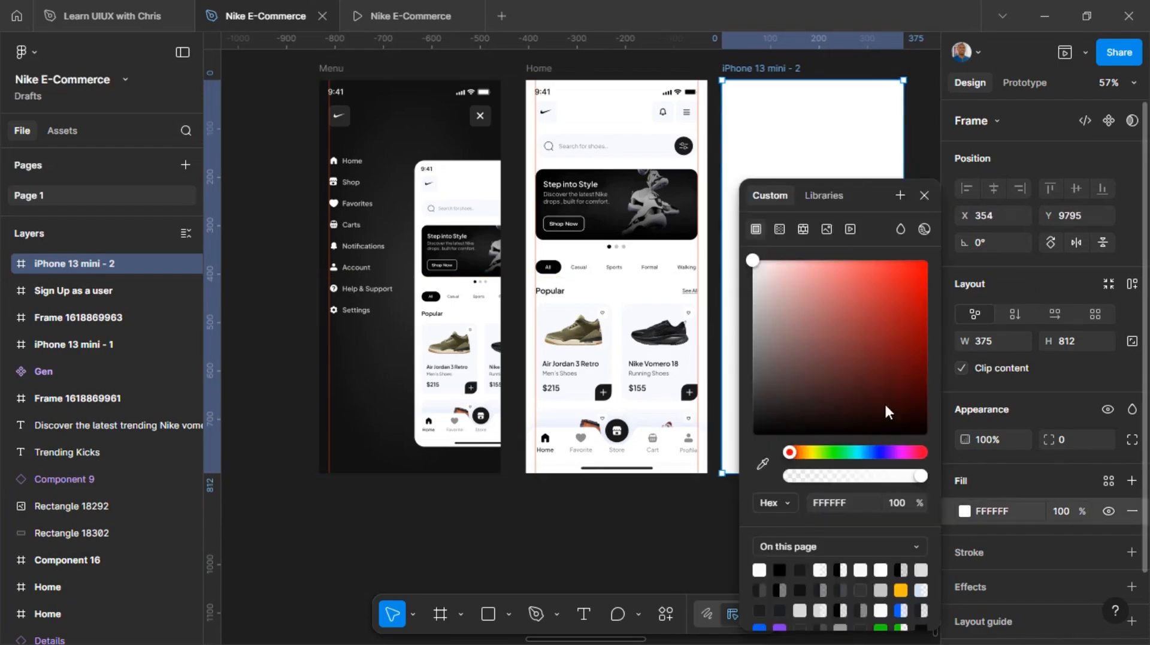
left_click(780, 229)
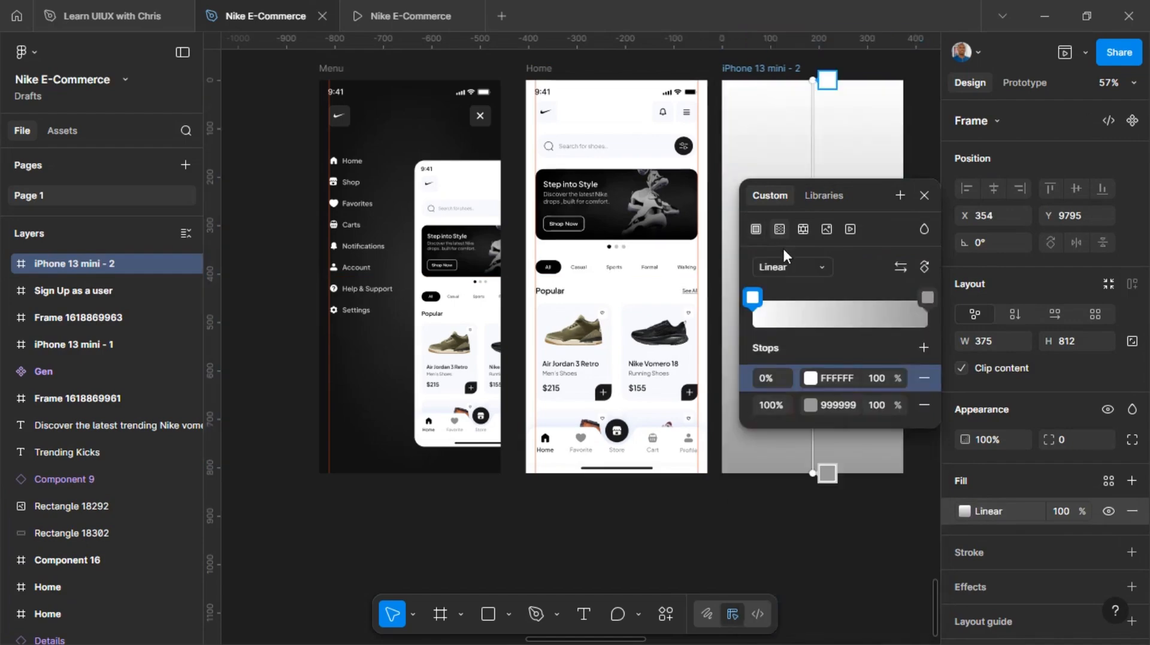
left_click(785, 264)
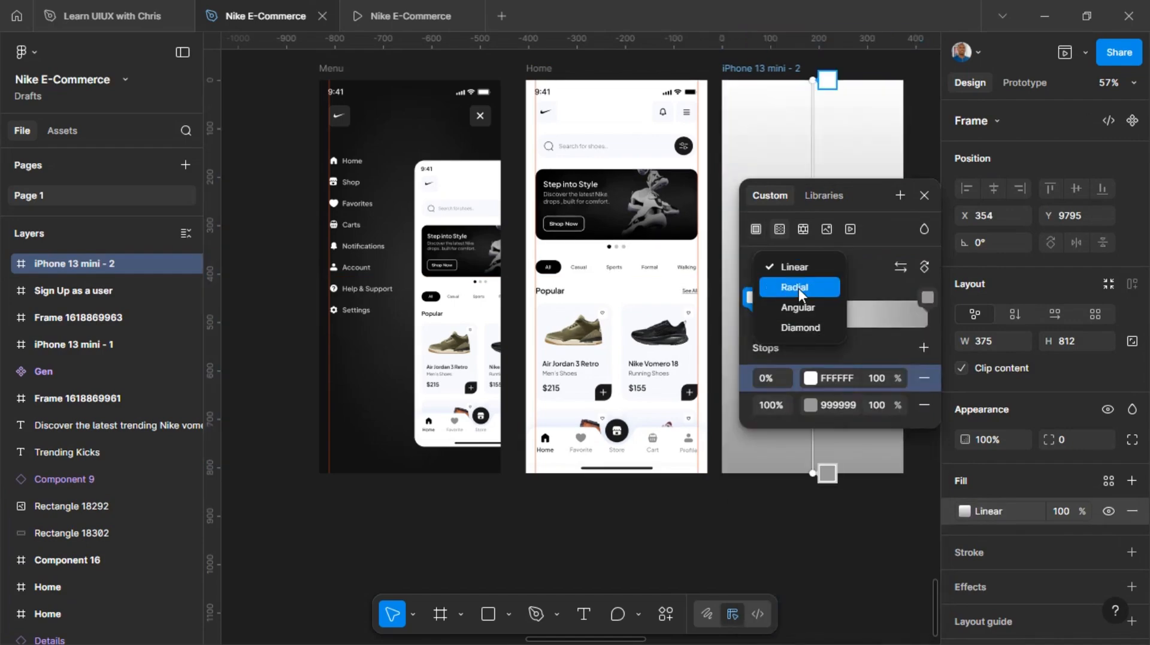
left_click(799, 288)
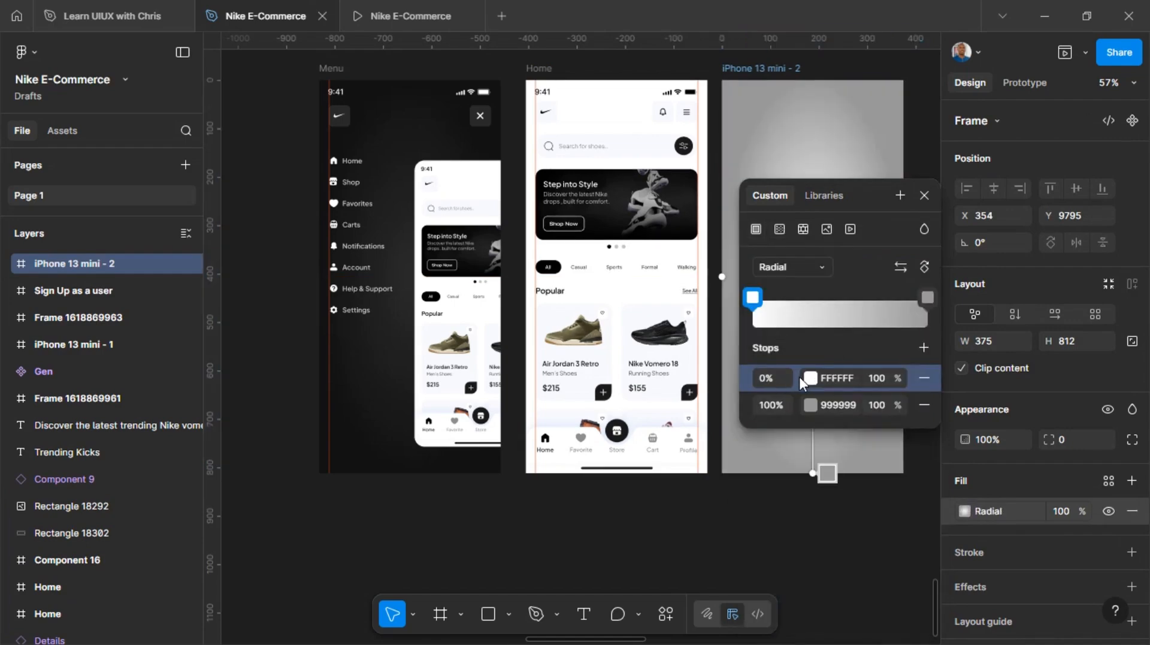
Sample the gradient stop colours from the Menu frame's background, 282828 at 0% and 121212 at 100%
scroll(707, 242, "right", 3)
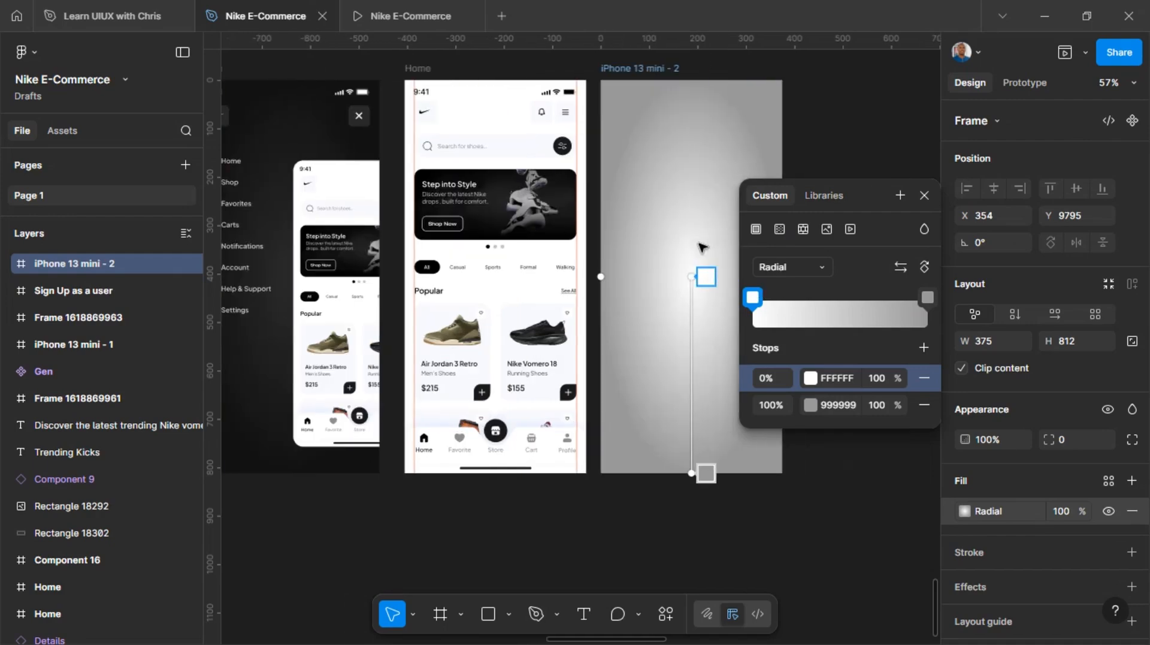
left_click(810, 378)
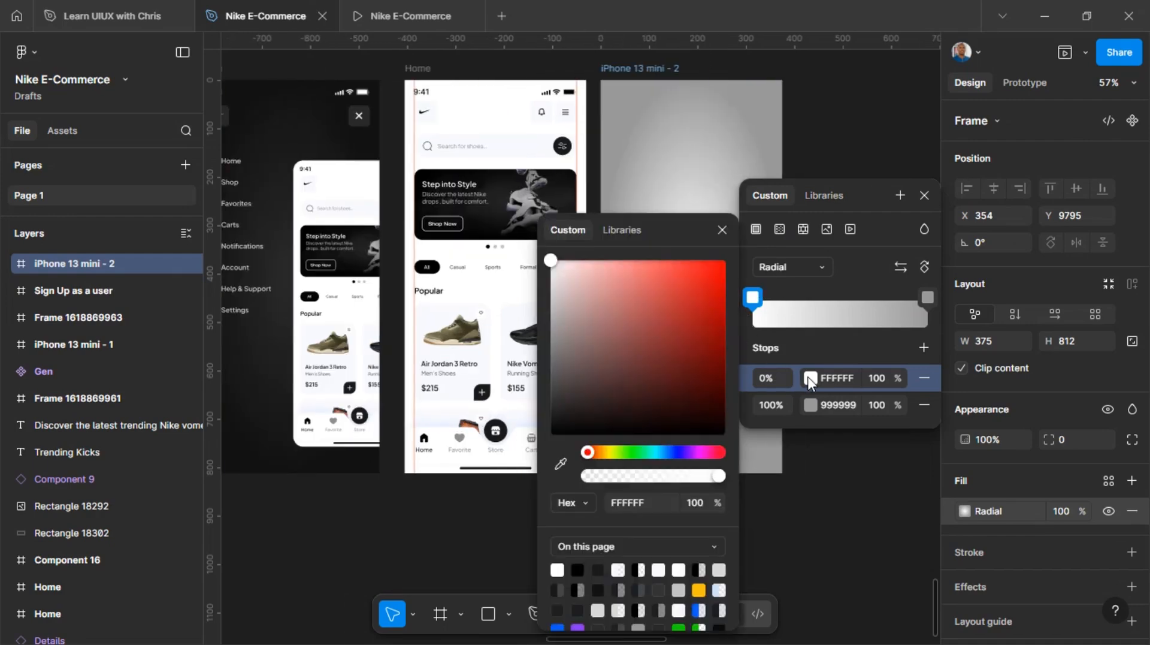
left_click(561, 471)
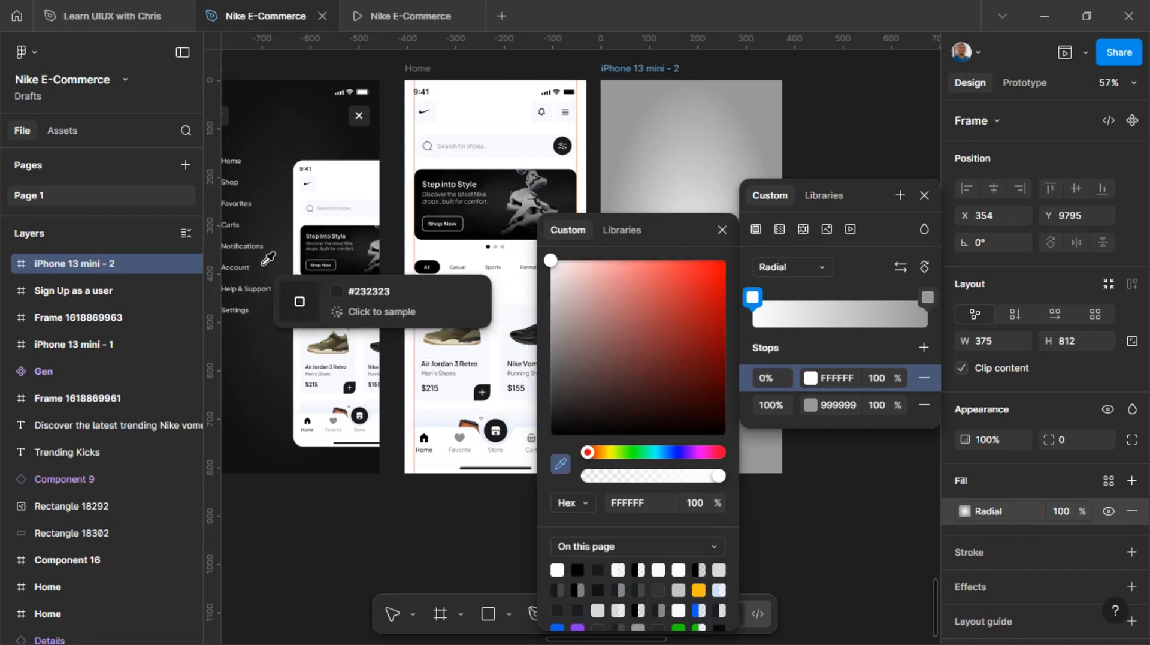
left_click(283, 270)
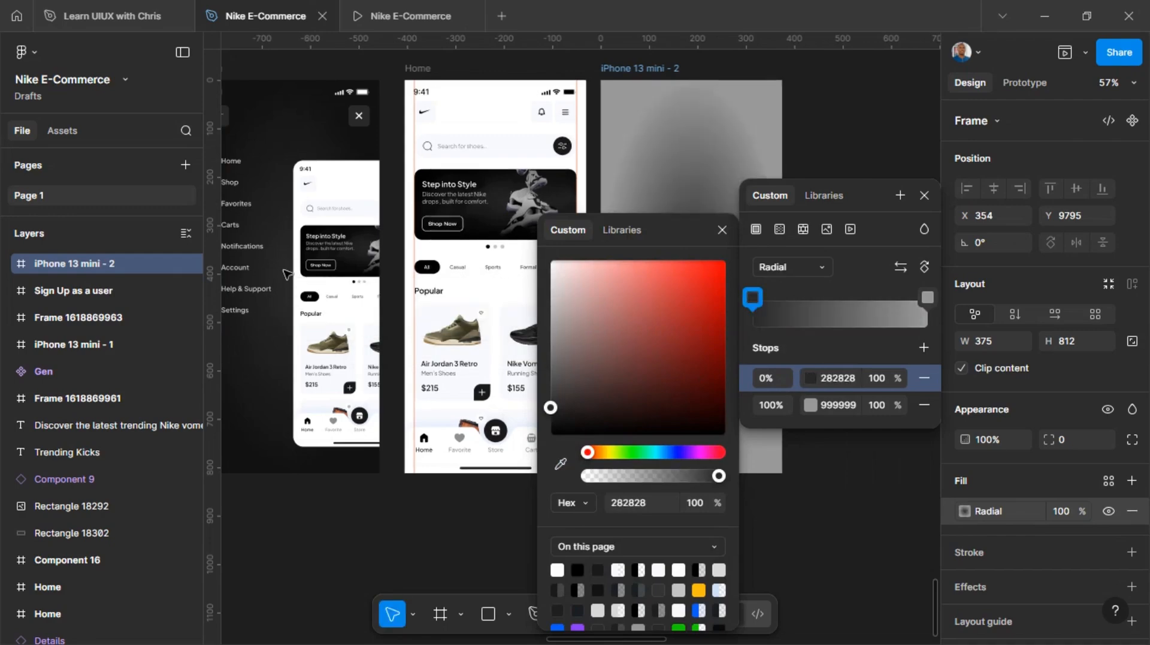
left_click(810, 404)
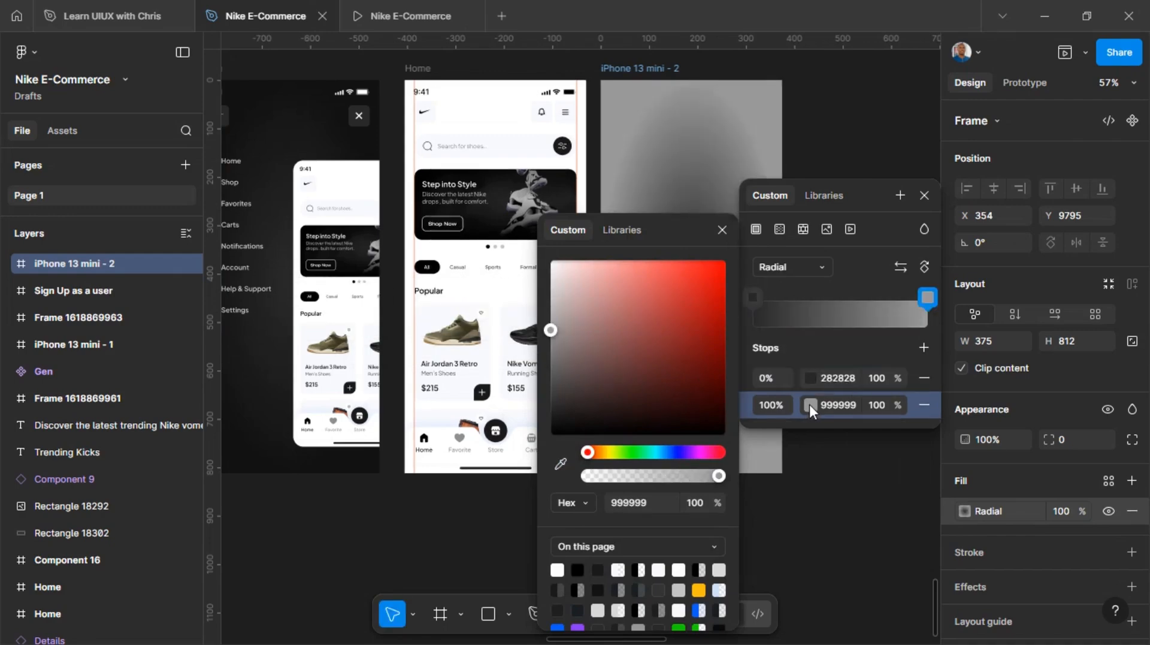
left_click(563, 463)
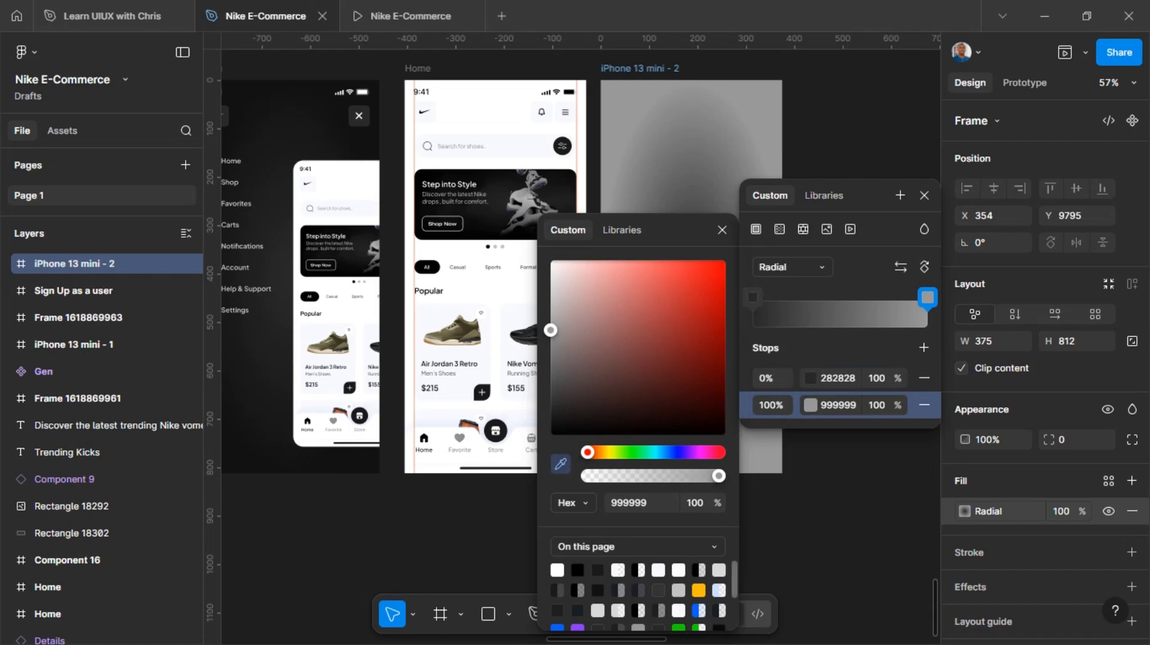
left_click(356, 460)
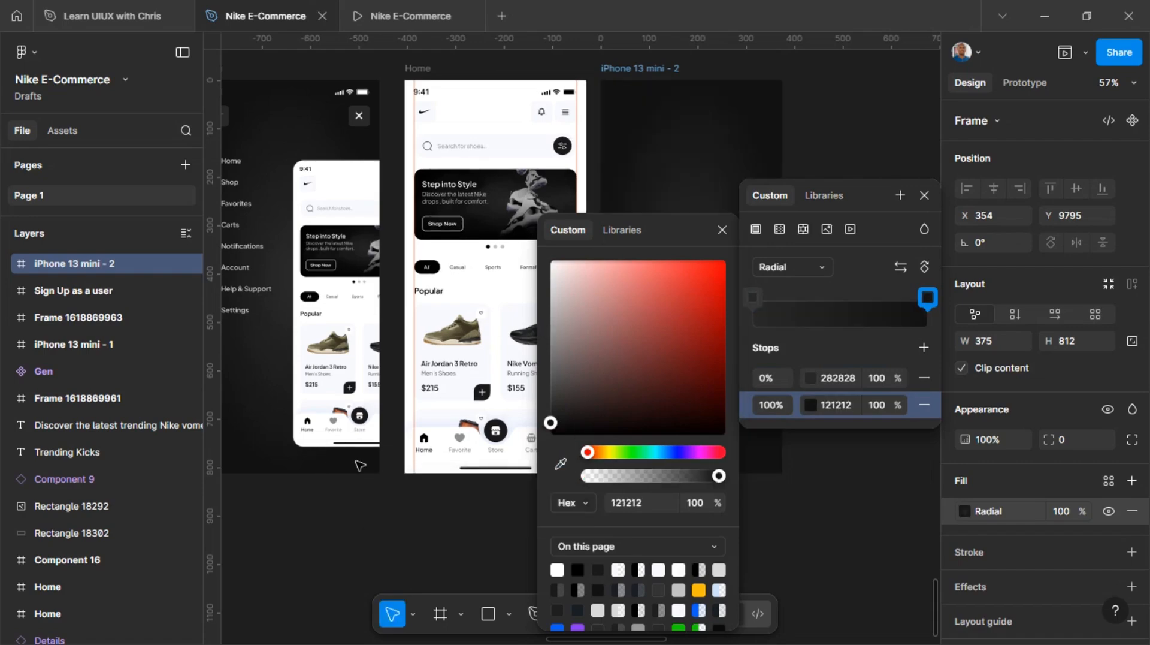
left_click(923, 199)
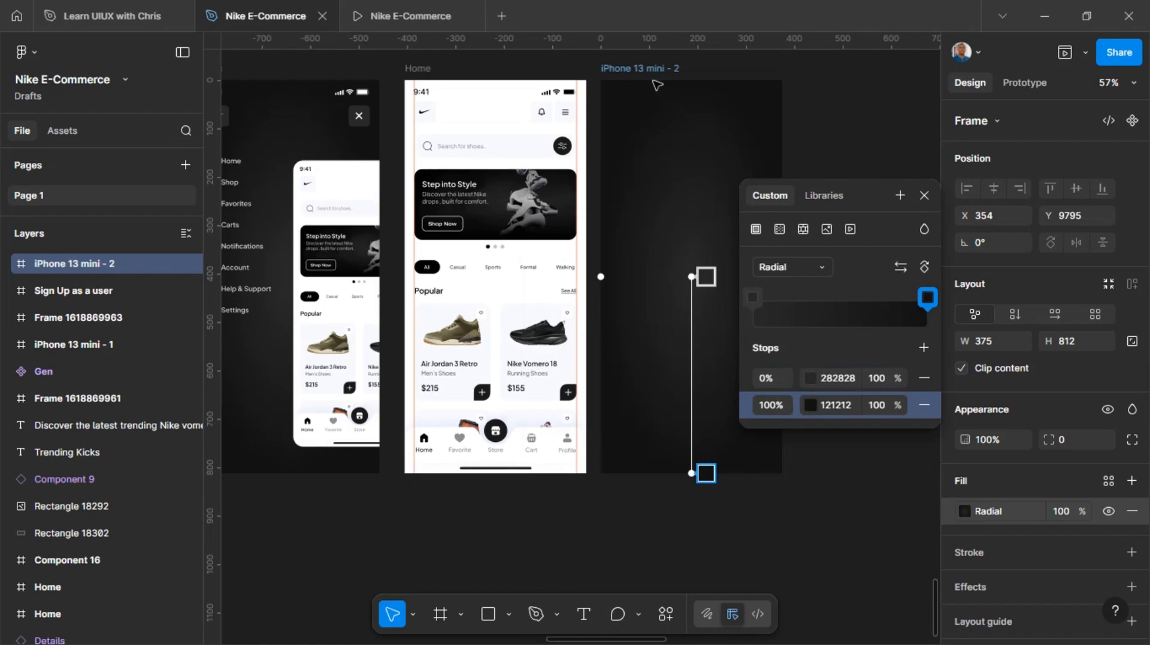
left_click(923, 197)
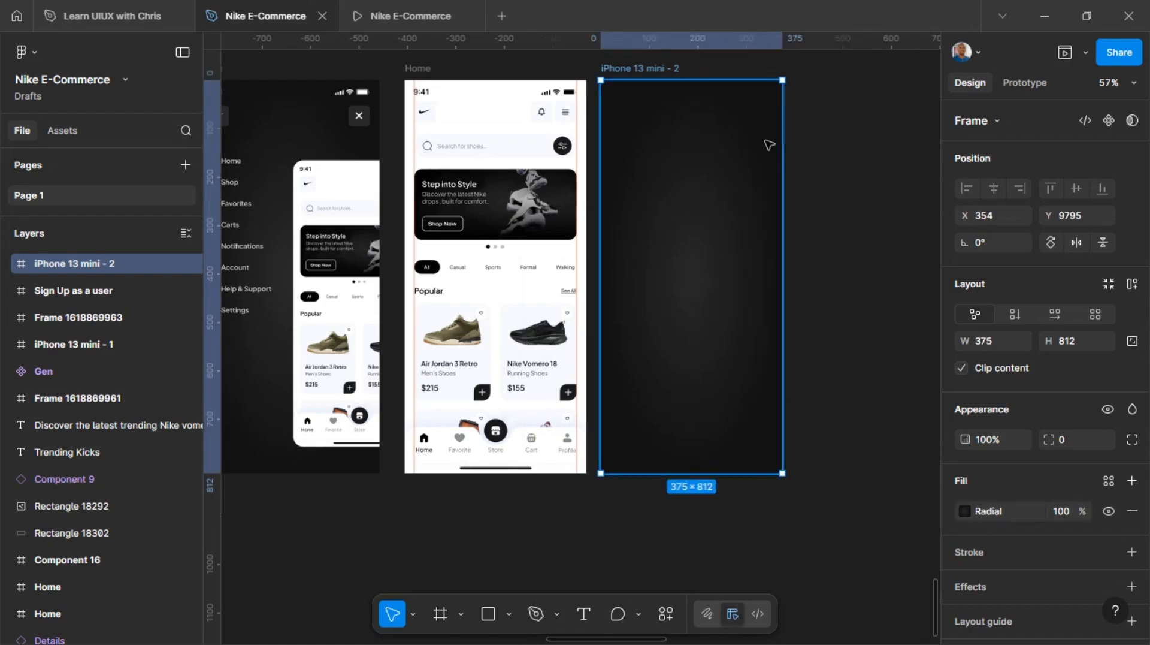
Move the new dark frame directly below the Menu frame, aligned with its side edges at X -478, Y 10638
scroll(764, 136, "right", 1)
scroll(668, 111, "left", 2)
left_click_drag(774, 146, 367, 555)
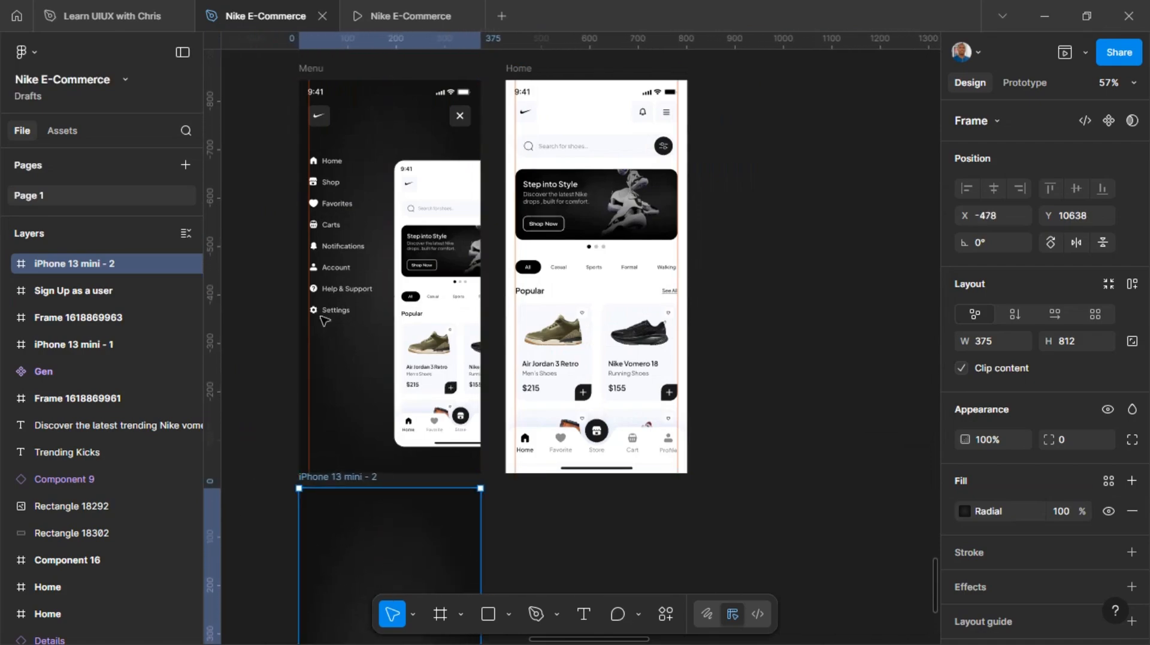
Copy the status bar, logo, close button and all eight menu items, Home through Settings, from the Menu frame into the new frame
left_click(317, 117)
left_click(337, 91, "shift")
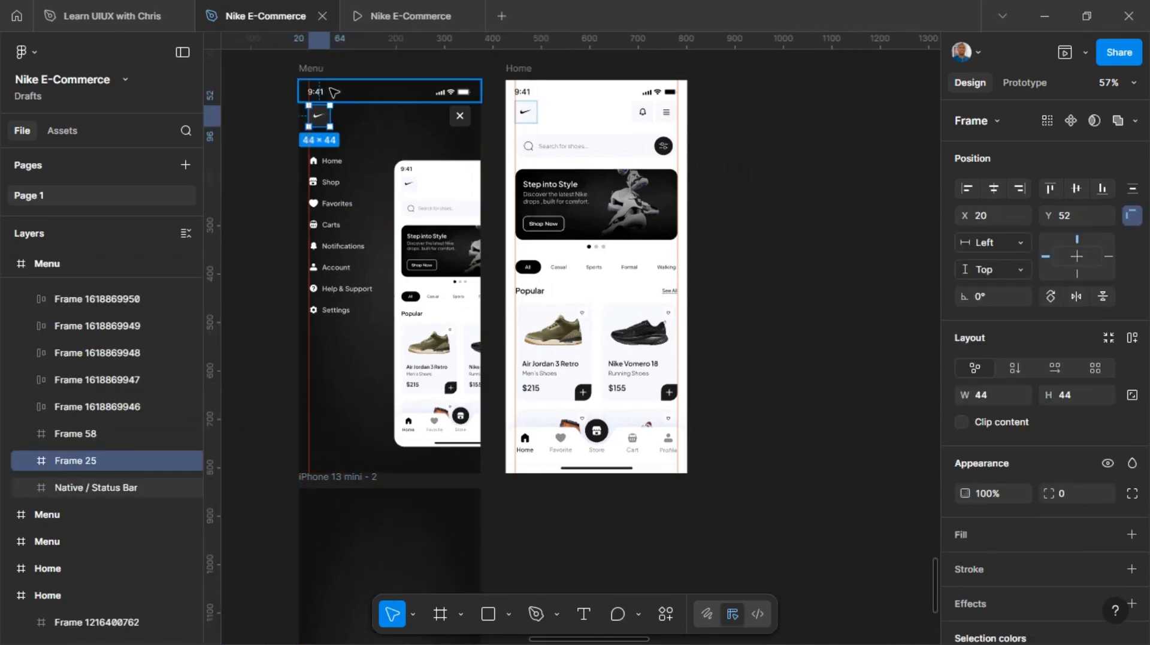
left_click(460, 115, "shift")
left_click(335, 161, "shift")
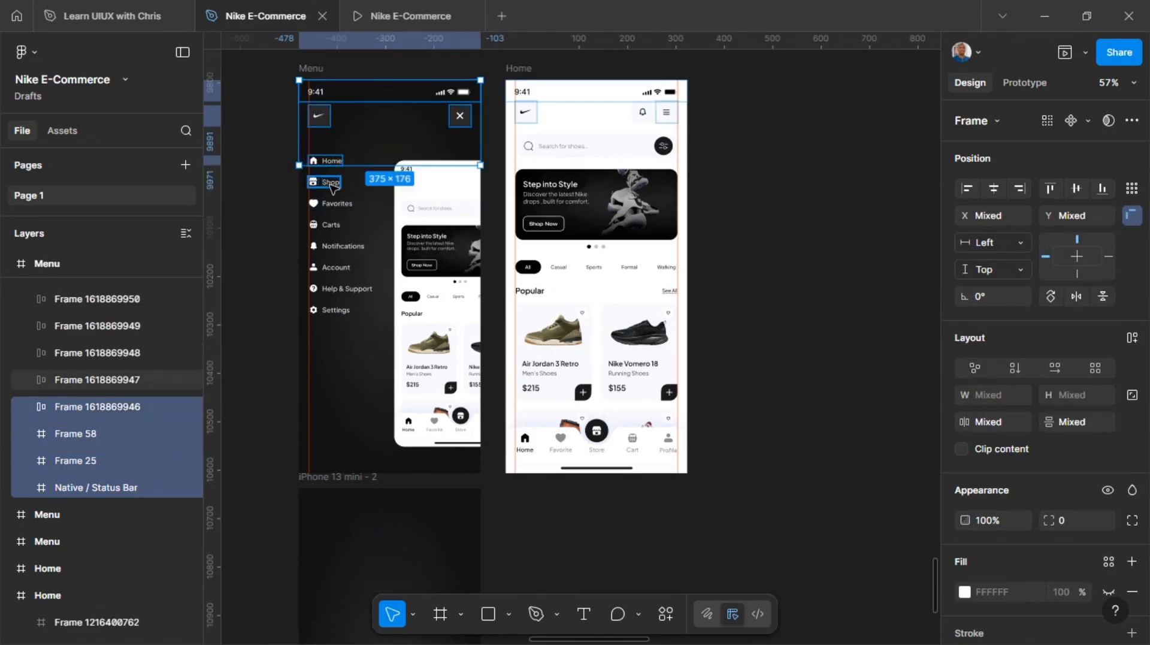
left_click(331, 182, "shift")
left_click(336, 203, "shift")
left_click(332, 224, "shift")
left_click(338, 246, "shift")
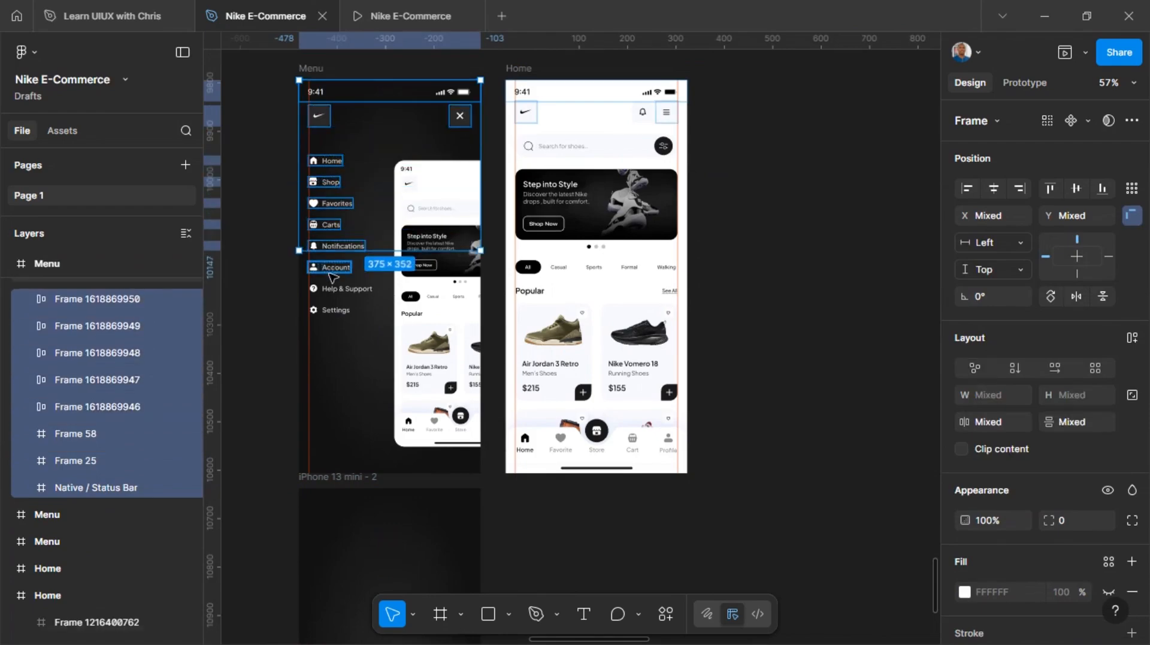
left_click(336, 267, "shift")
left_click(346, 288, "shift")
left_click(335, 309, "shift")
scroll(353, 271, "down", 3)
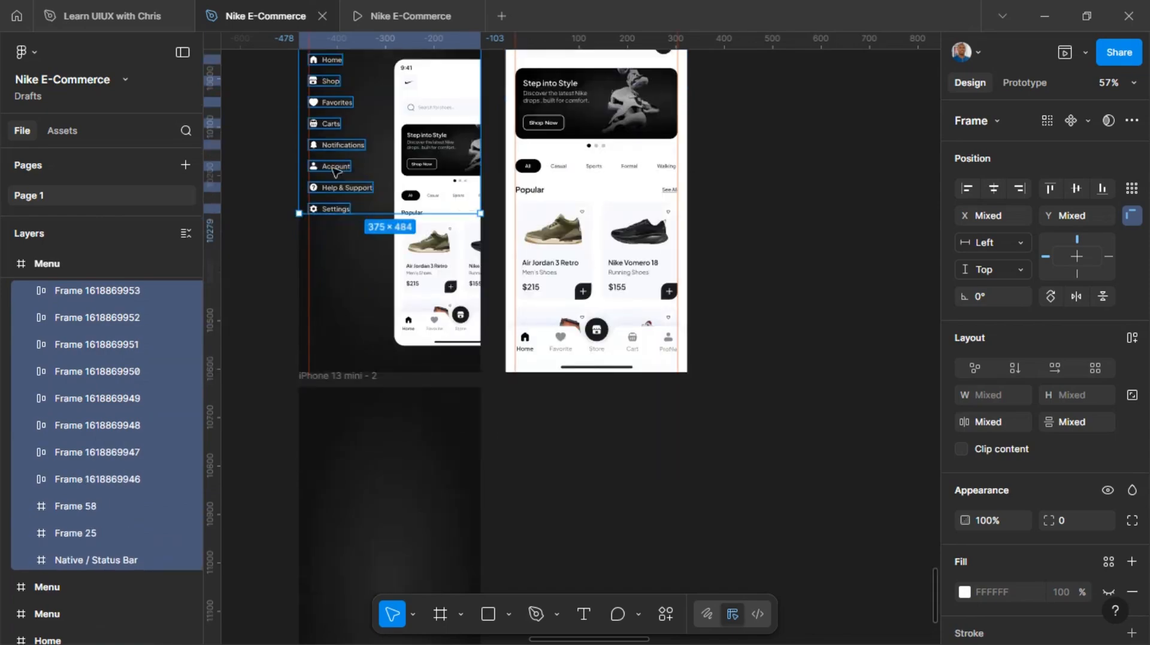
left_click_drag(331, 148, 337, 549)
scroll(398, 497, "down", 3)
scroll(456, 425, "down", 1)
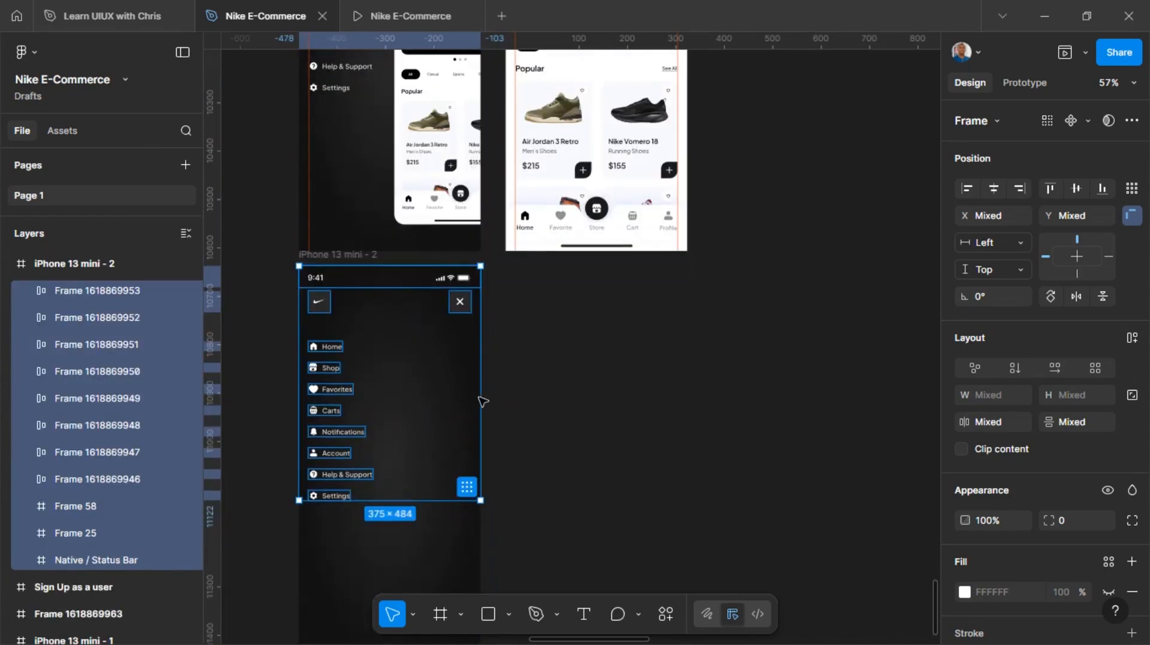
Play the prototype's menu opening and closing transitions, and return to the design file
left_click(402, 12)
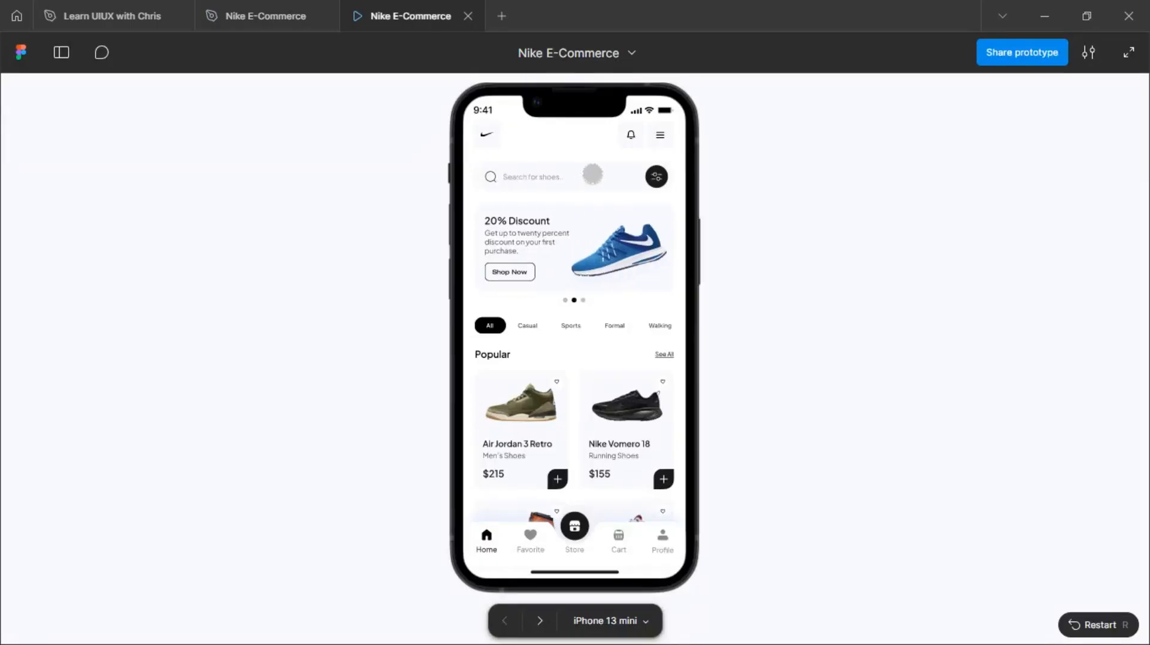
left_click(655, 127)
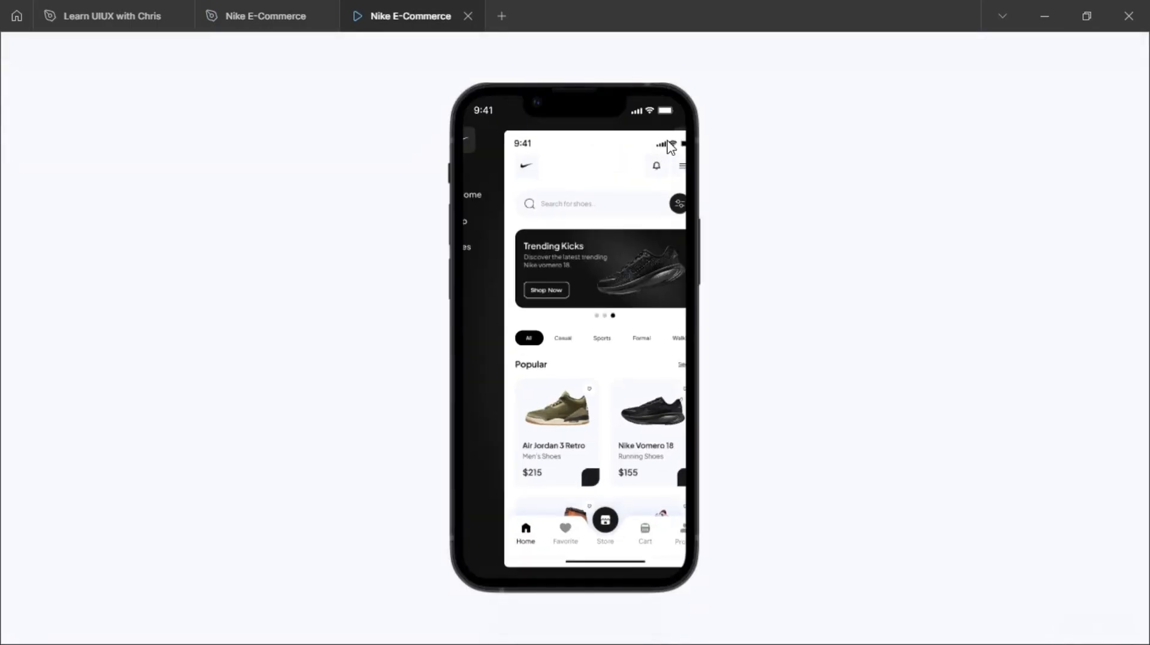
left_click(673, 150)
left_click(650, 132)
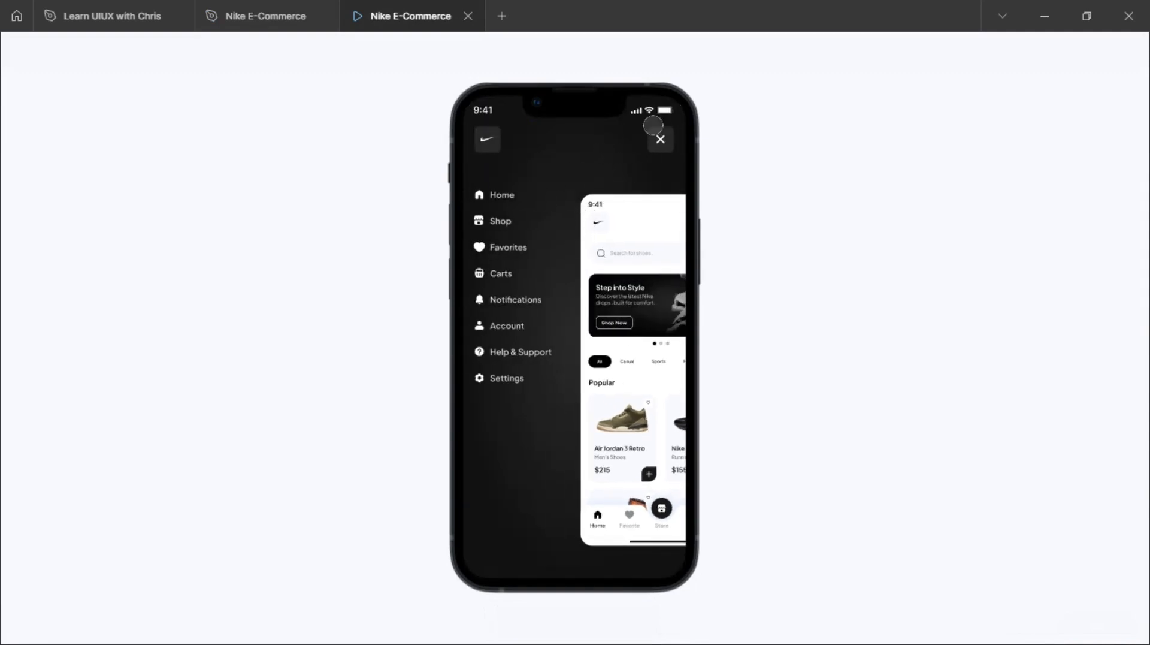
left_click(653, 127)
left_click(652, 123)
left_click(651, 121)
left_click(290, 13)
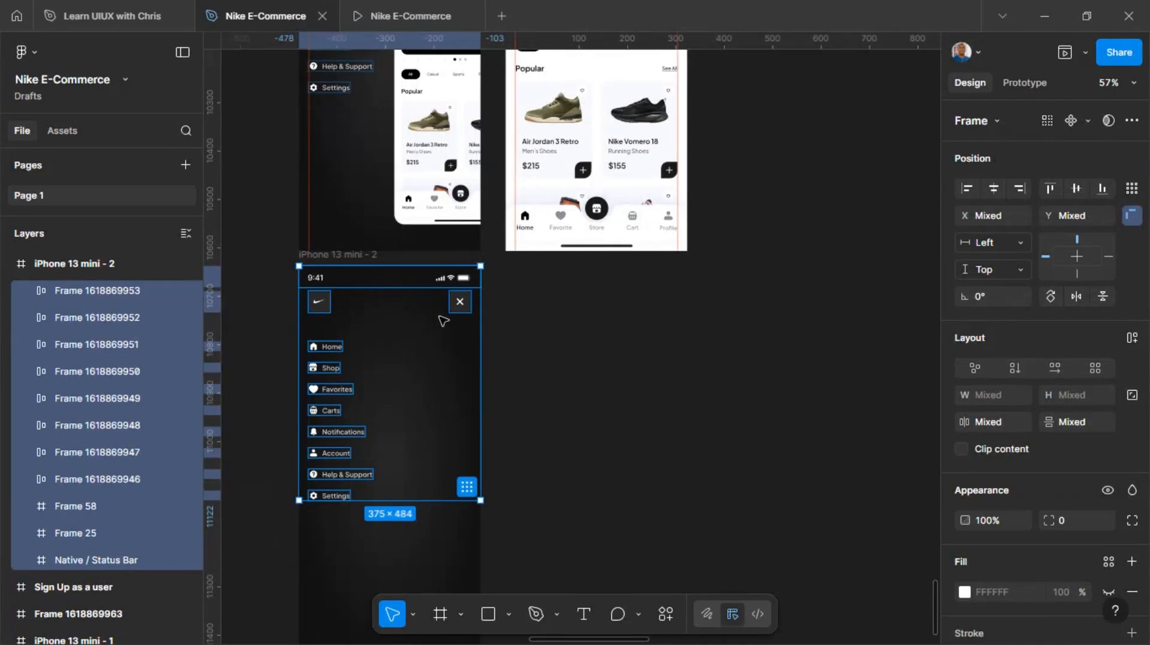
Turn off Clip content for the new iPhone 13 mini frame
scroll(443, 320, "left", 3)
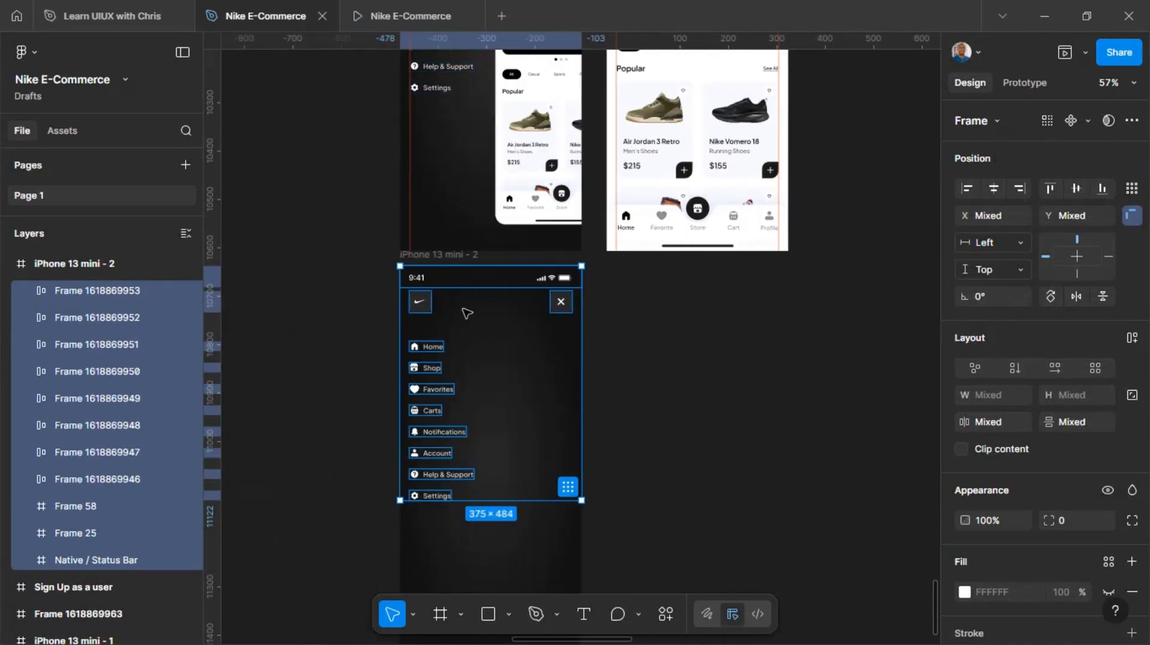
left_click(561, 301, "shift")
left_click(512, 284, "shift")
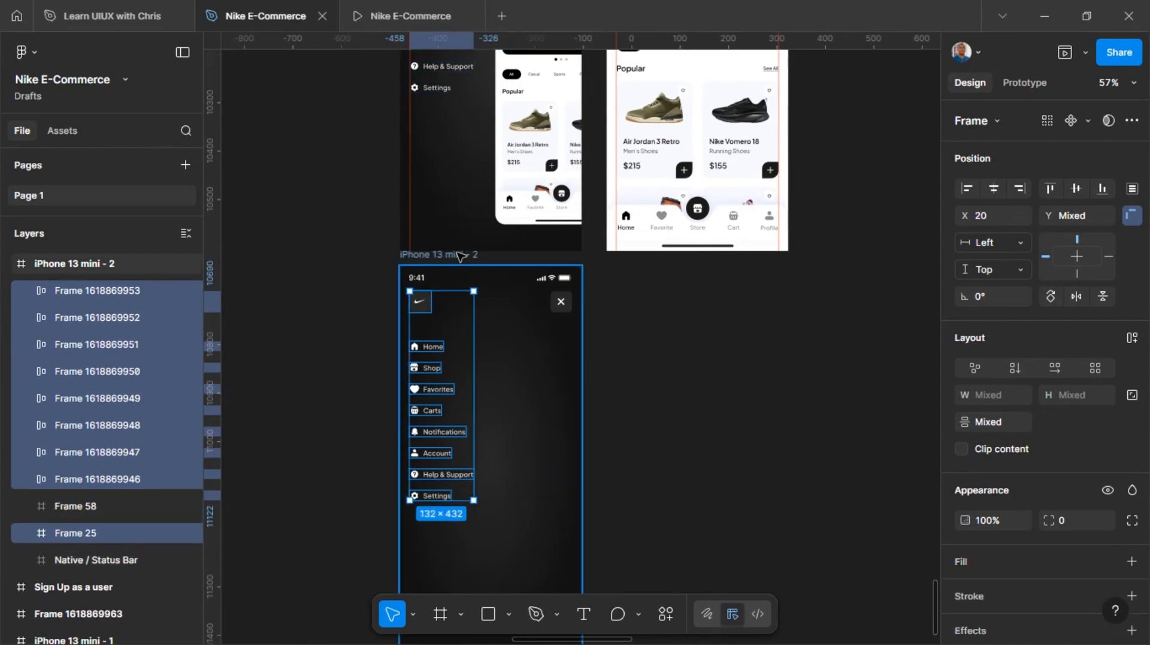
left_click(460, 256)
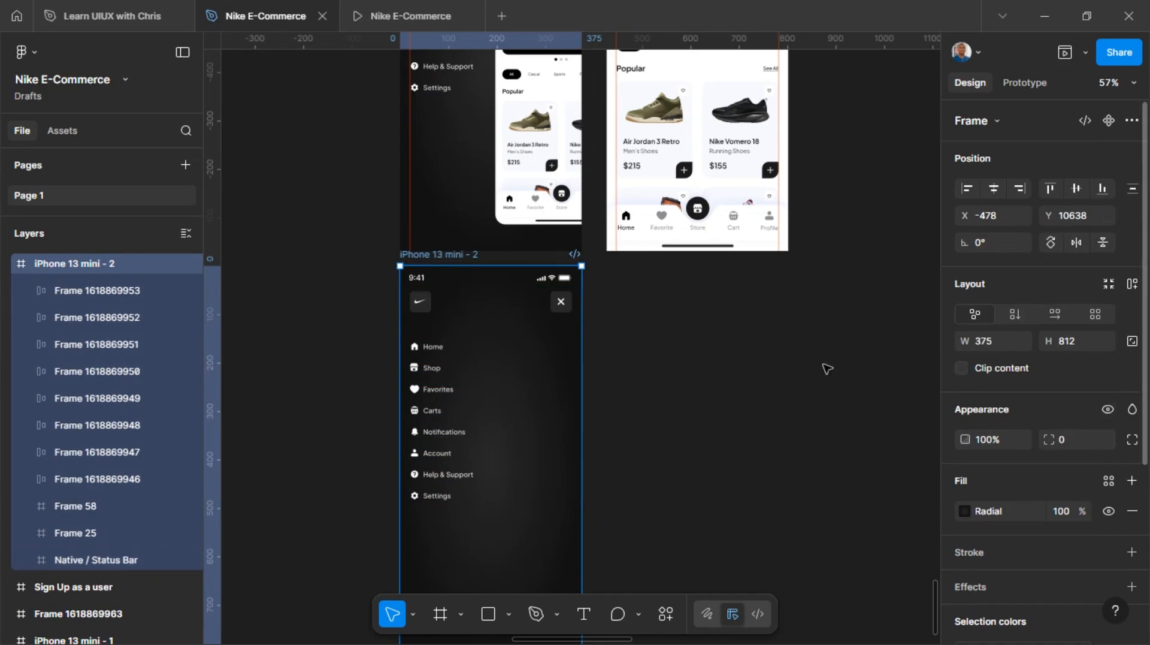
Move the logo and all eight menu items, Home through Settings, of the new frame to X -70
left_click(426, 311)
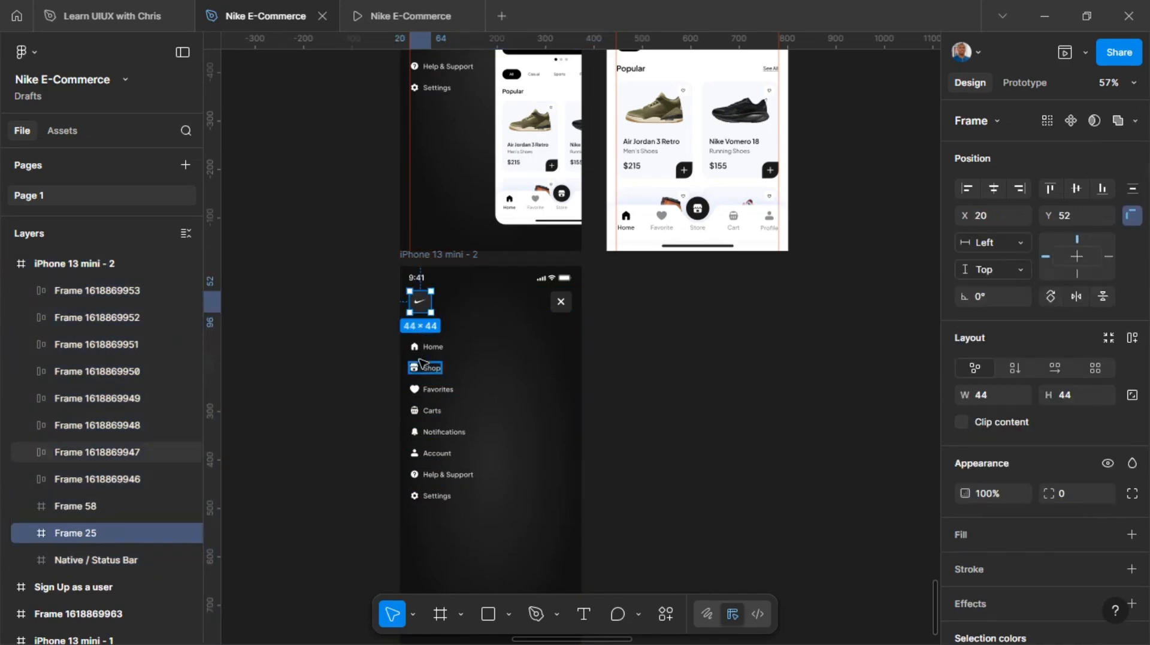
left_click(430, 347, "shift")
left_click(432, 369, "shift")
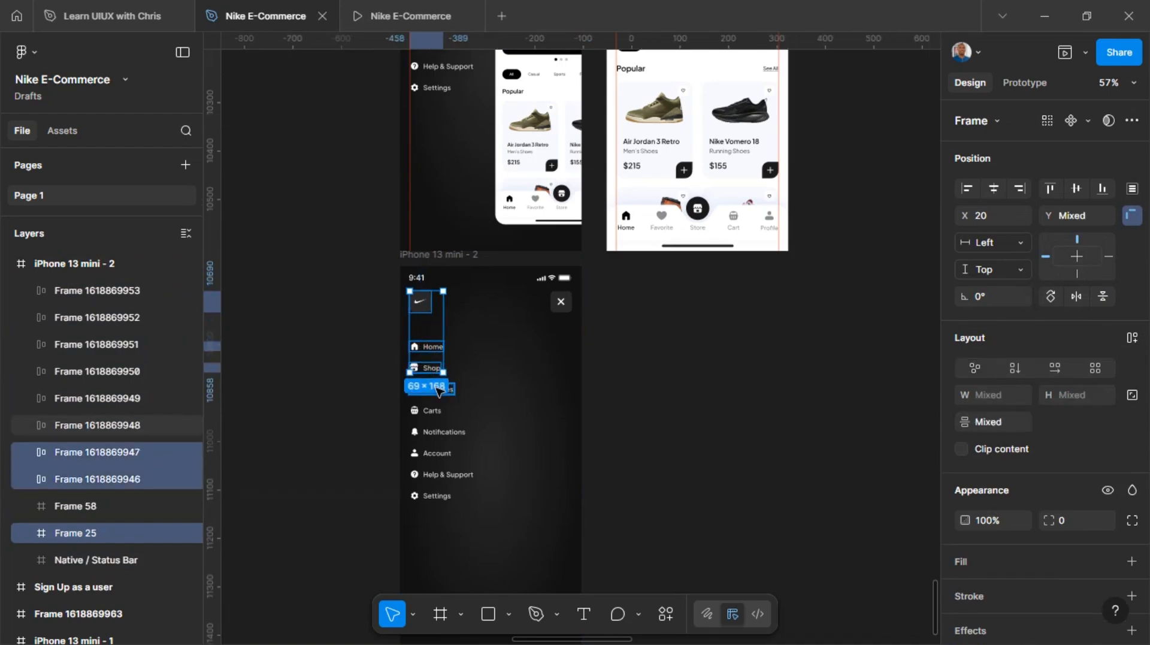
left_click(446, 389, "shift")
left_click(435, 411, "shift")
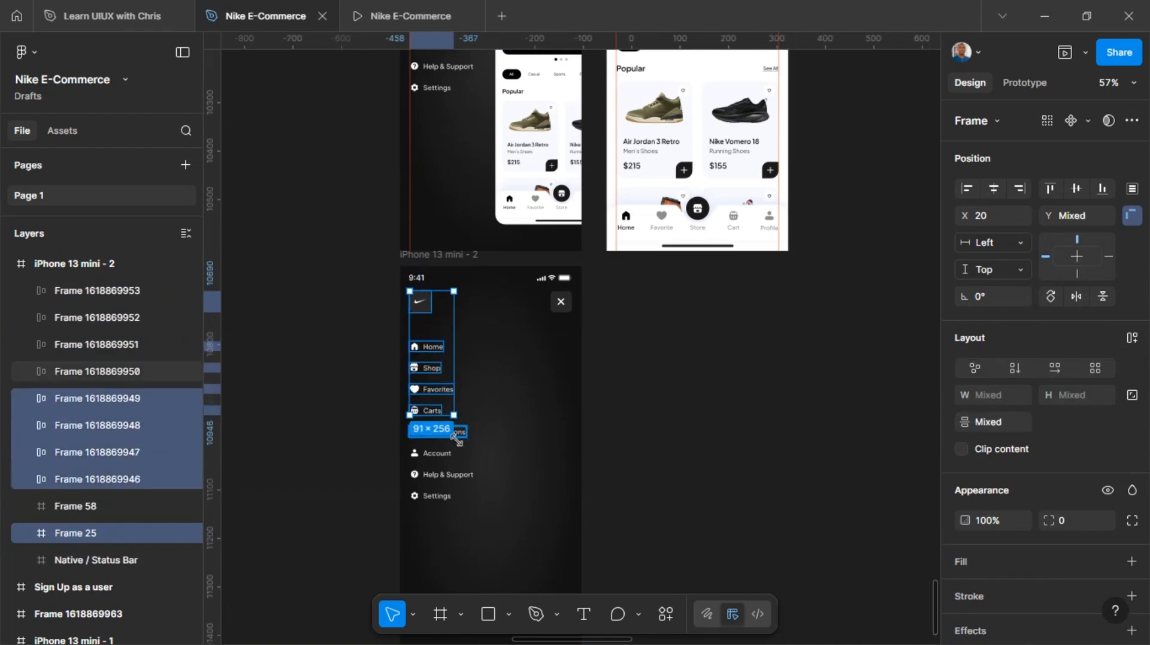
left_click(447, 432, "shift")
left_click(438, 454, "shift")
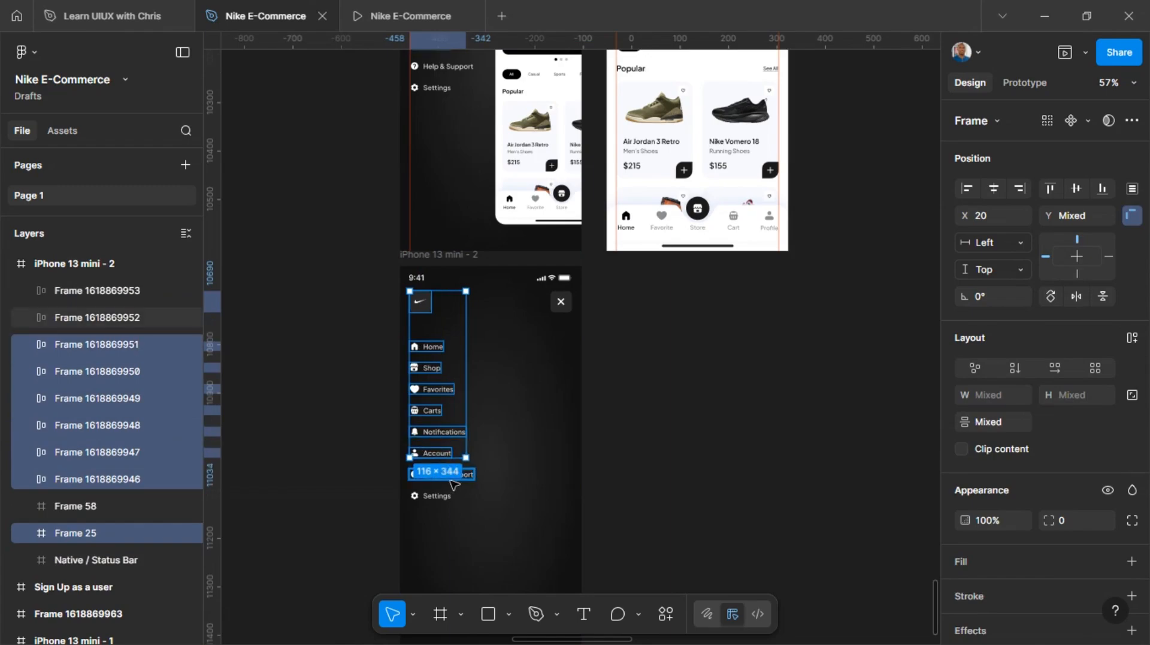
left_click(448, 474, "shift")
left_click(436, 497, "shift")
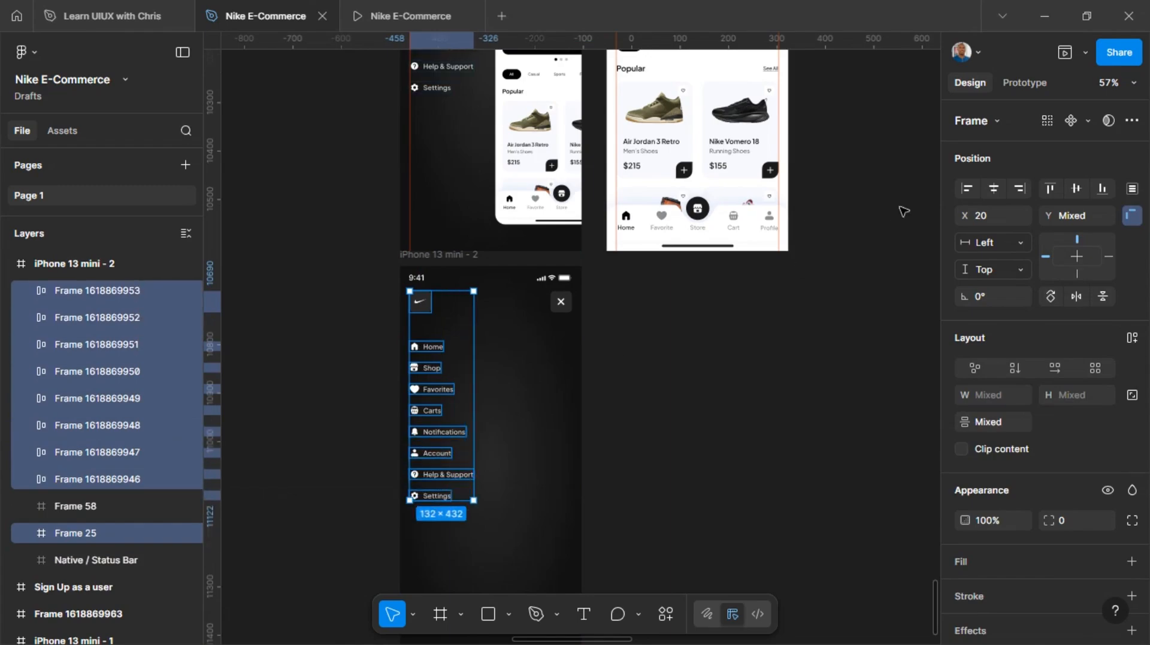
left_click(988, 217)
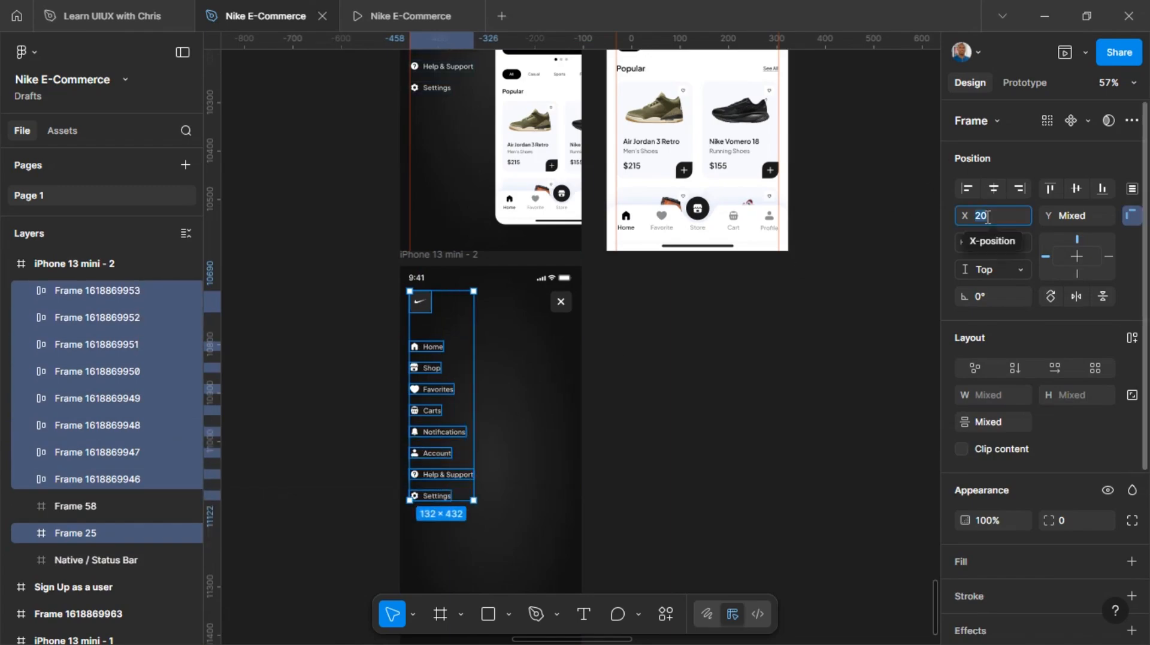
type("-70")
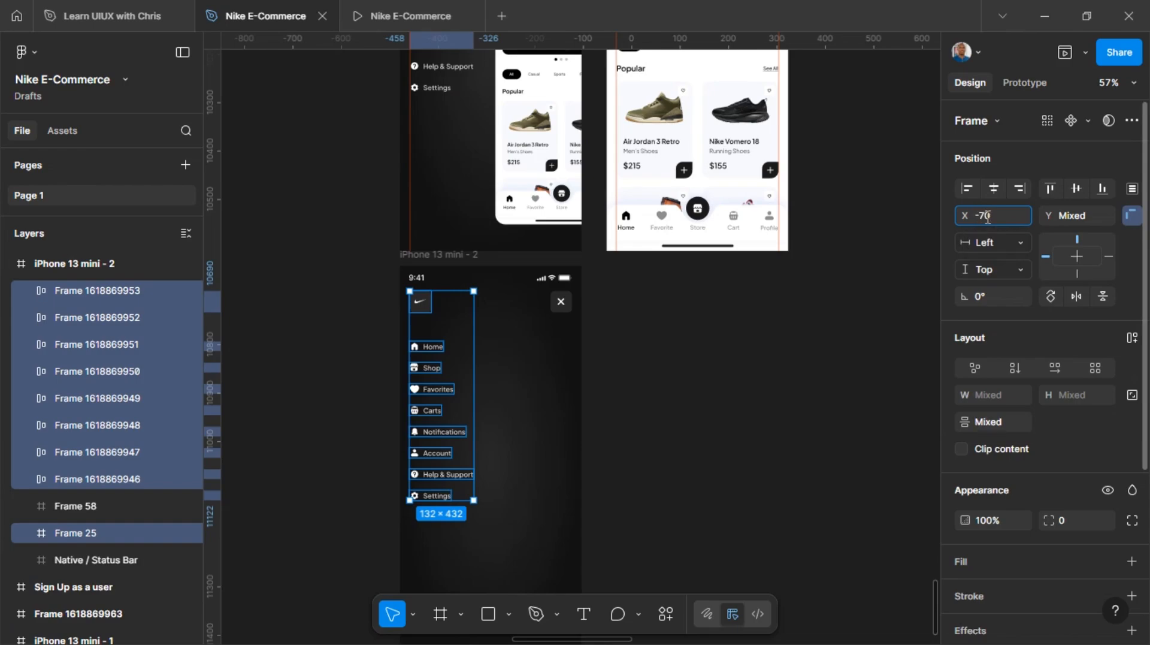
key("Return")
scroll(494, 344, "left", 5)
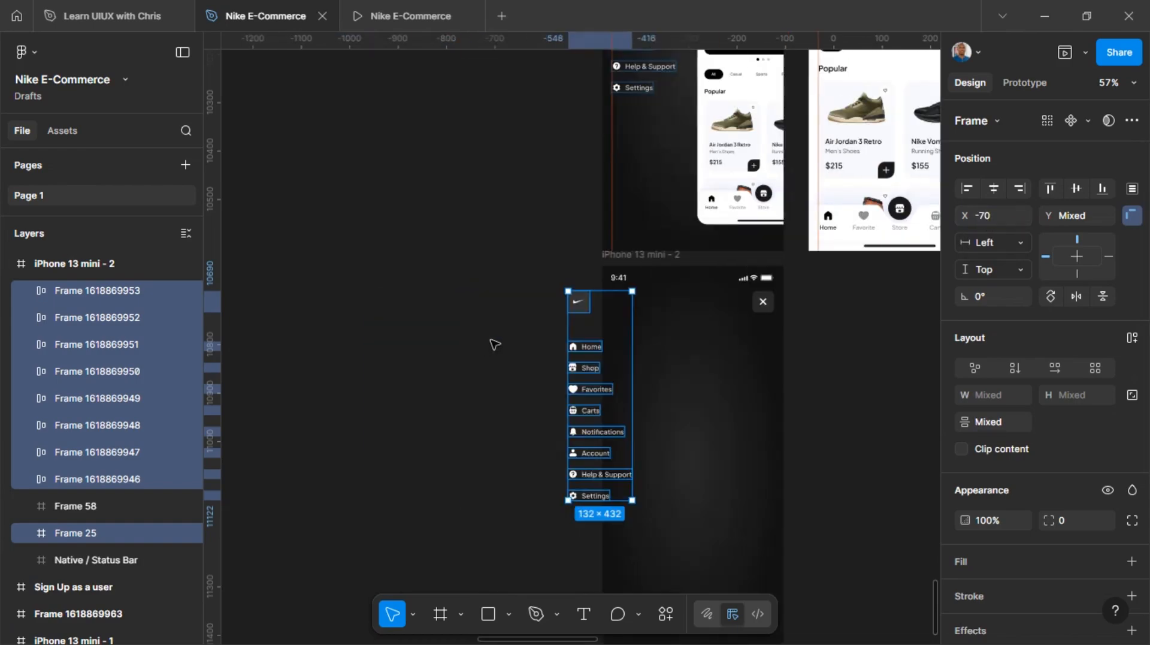
Shift the Shop through Settings items further left to X -116, leaving the logo and Home in place
left_click(588, 376)
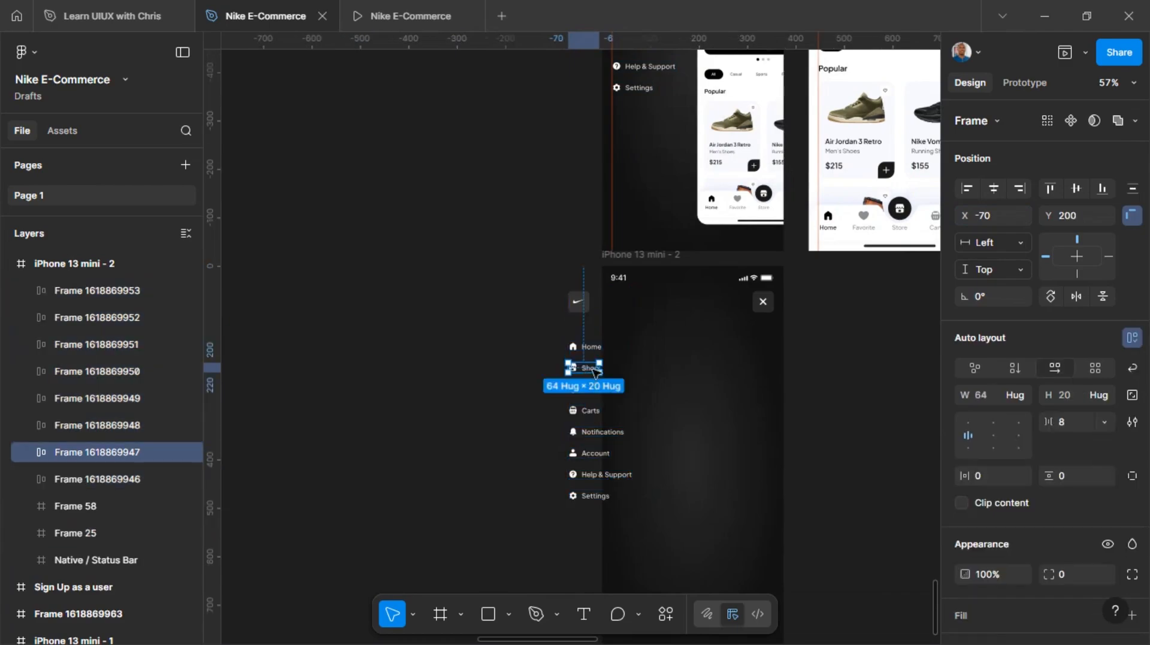
key("ctrl+z")
left_click(590, 346, "shift")
left_click(577, 306, "shift")
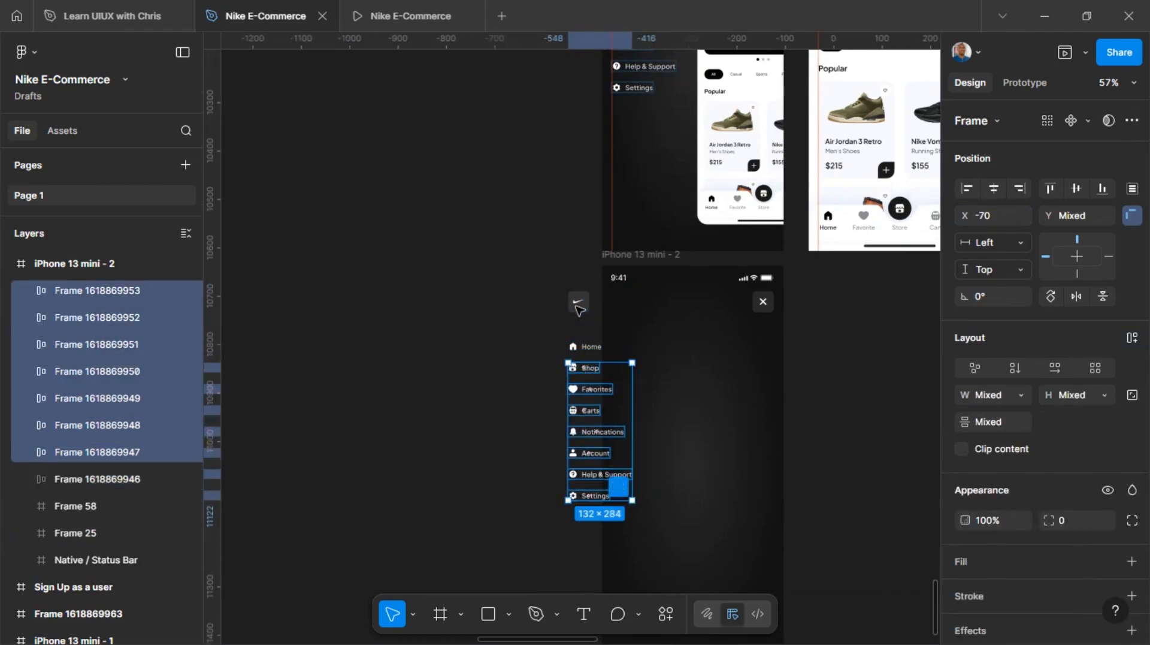
key("Left")
key("Left")
key("Left")
key("Left")
key("Left")
key("Left")
key("Left")
key("Left")
key("Left")
key("Left")
key("Left")
key("Left")
key("Left")
key("Left")
key("Left")
key("Left")
key("Left")
key("Left")
key("Left")
key("Left")
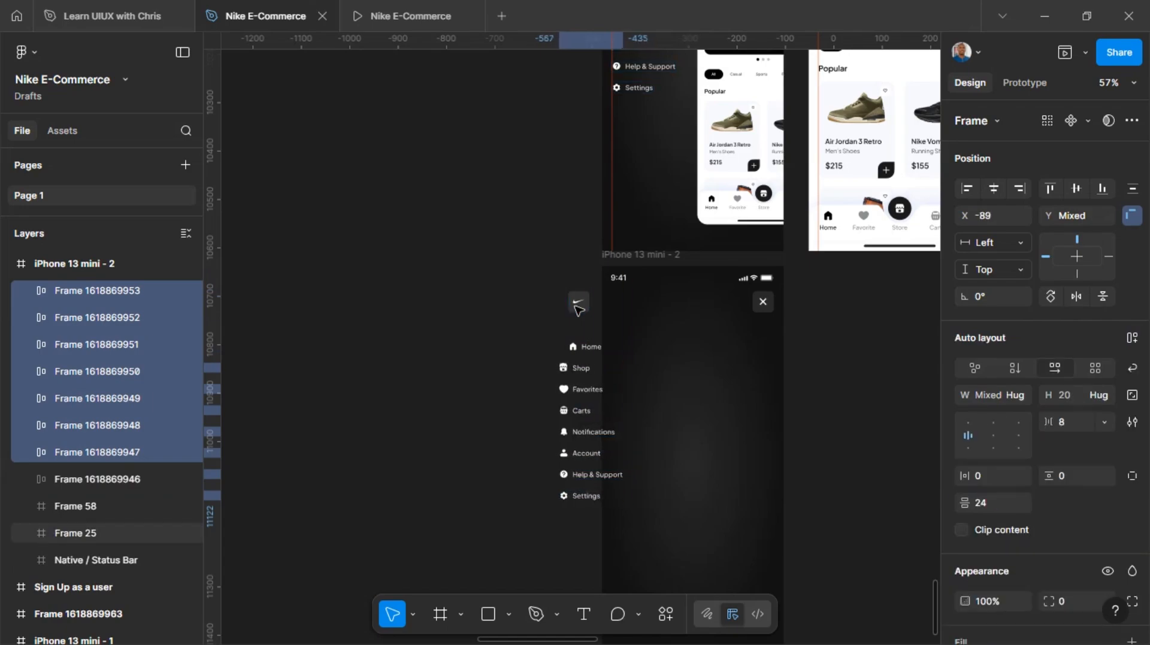
Leave Shop in place and shift the Favorites through Settings items left to X -172
left_click(564, 367, "shift")
scroll(619, 320, "down", 3)
scroll(629, 213, "up", 3)
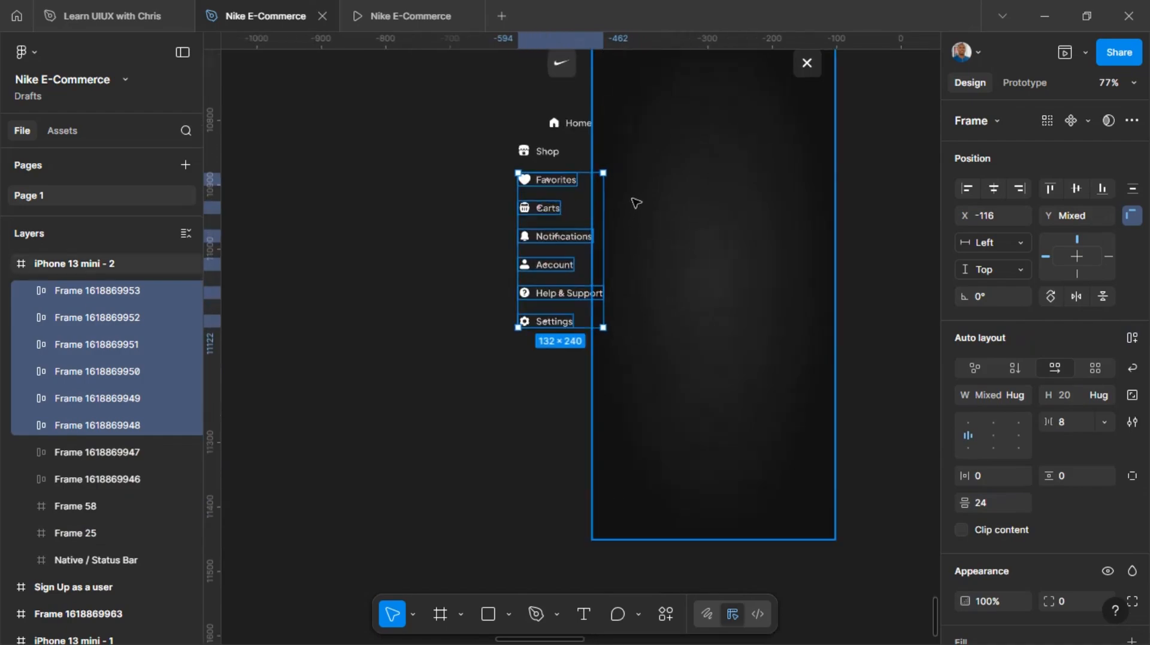
key("Left")
key("Left")
key("Left")
key("Left")
key("Left")
key("Left")
key("Left")
key("Left")
key("Left")
key("Left")
key("Left")
key("Left")
key("Left")
key("Left")
key("Left")
key("Left")
key("Left")
key("Left")
key("Left")
key("Left")
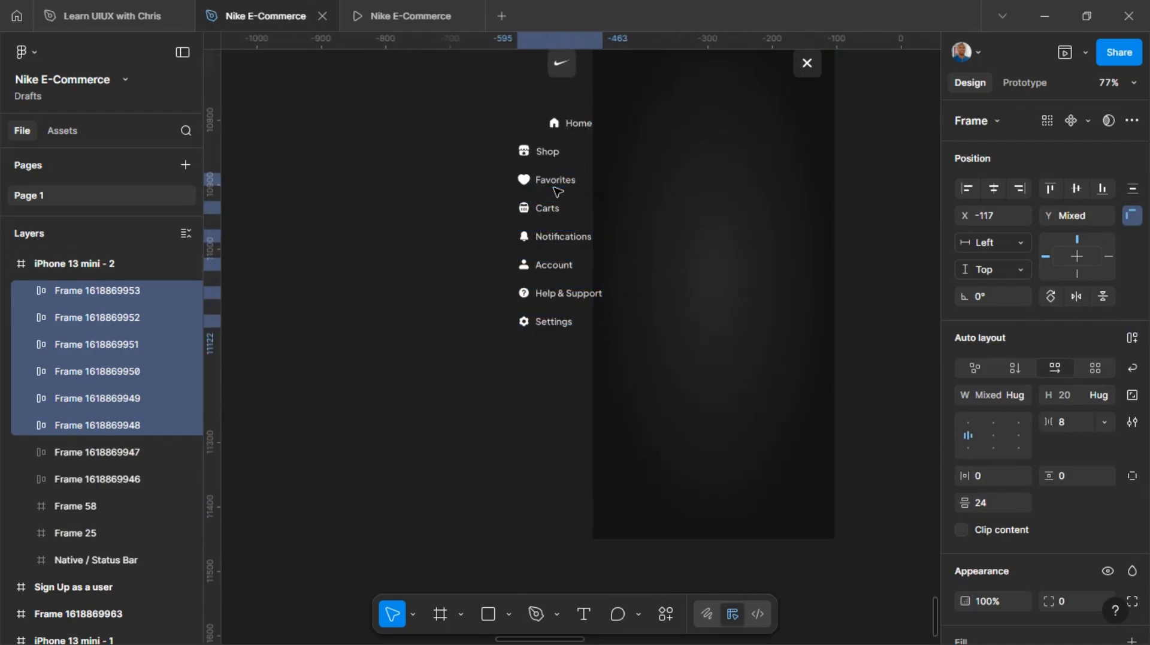
key("Left")
key("Left")
key("Left")
key("Left")
key("Left")
key("Left")
key("Left")
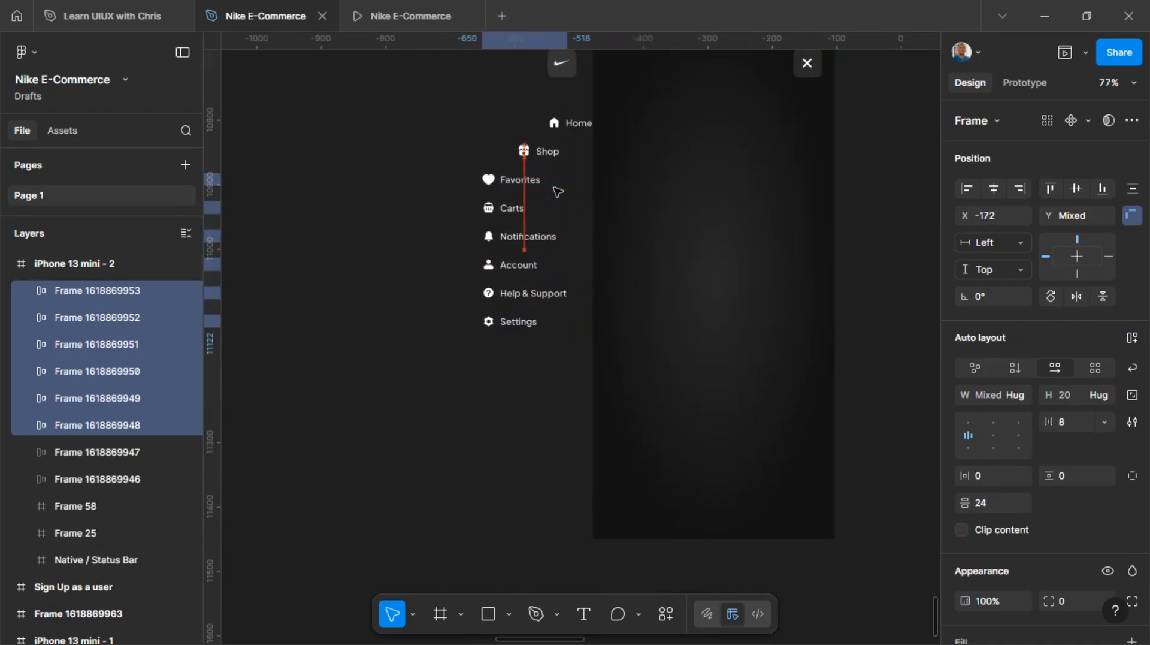
Leave Favorites in place and shift the Carts through Settings items left to X -217
left_click(522, 184, "shift")
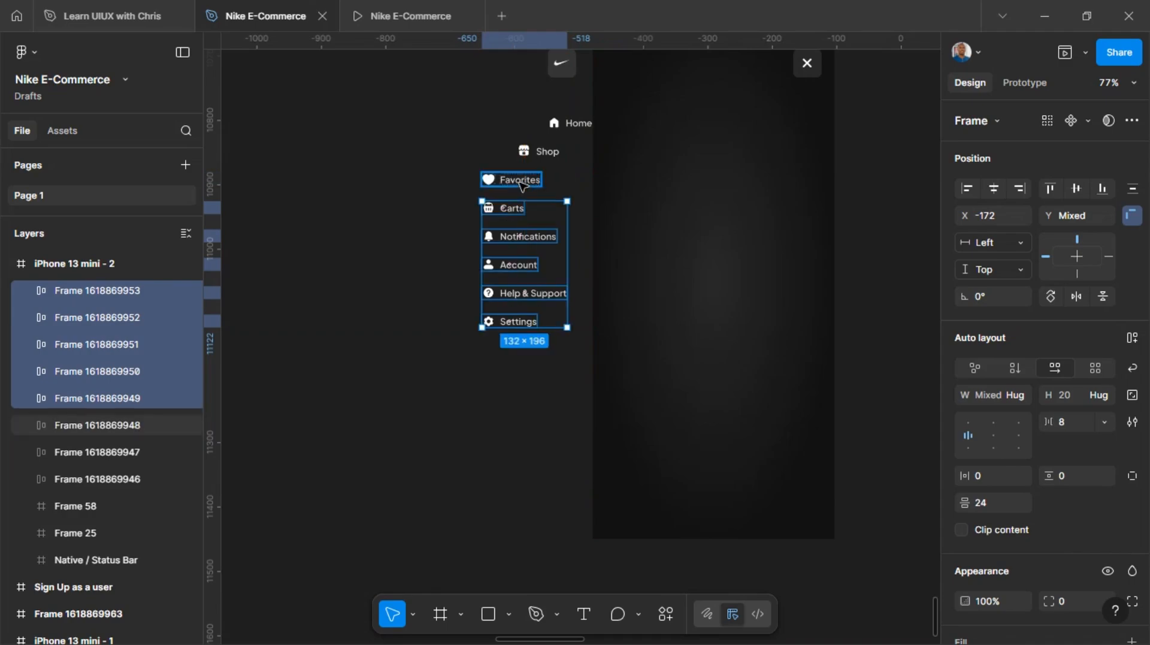
key("Left")
key("Left")
key("Left")
key("Left")
key("Left")
key("Left")
key("Left")
key("Left")
key("Left")
key("Left")
key("Left")
key("Left")
key("Left")
key("Left")
key("Left")
key("Left")
key("Left")
key("Left")
key("Left")
key("Left")
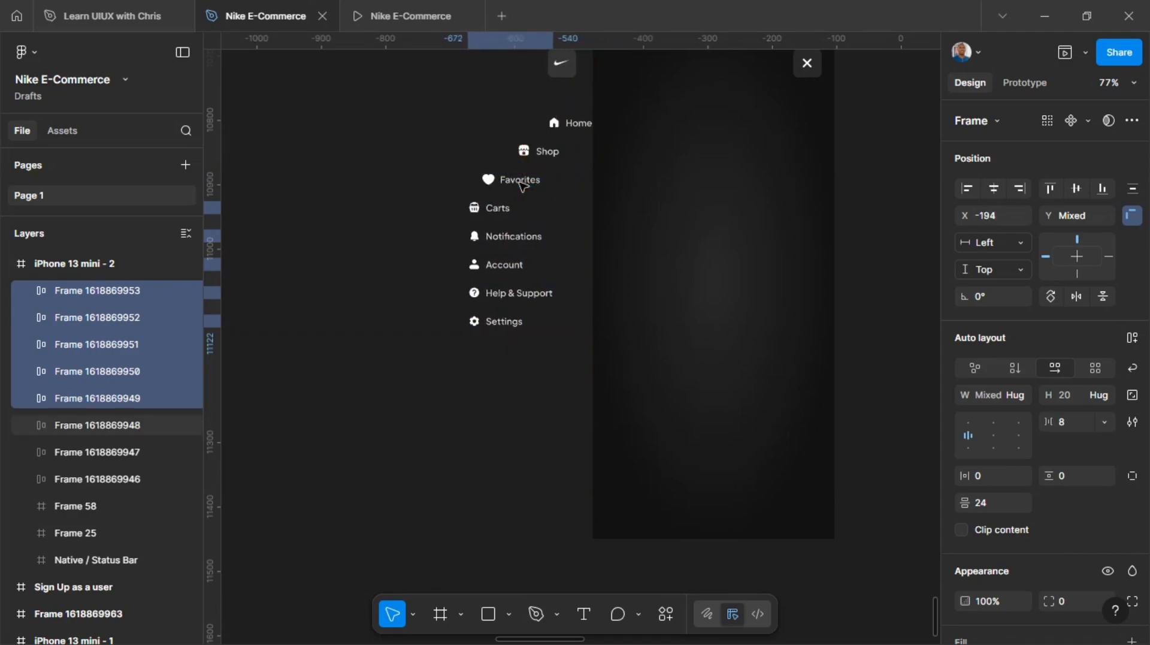
key("Left")
key("Left")
key("Left")
key("Left")
key("Left")
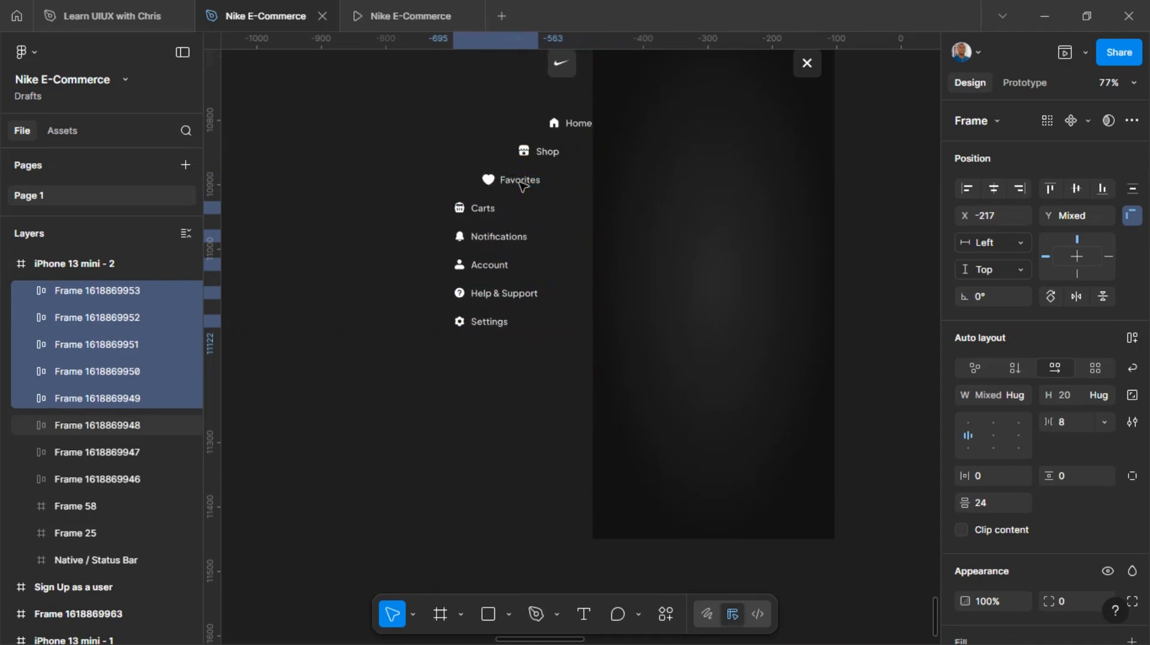
Leave Carts in place and shift the Notifications through Settings items left to X -259
left_click(495, 211, "shift")
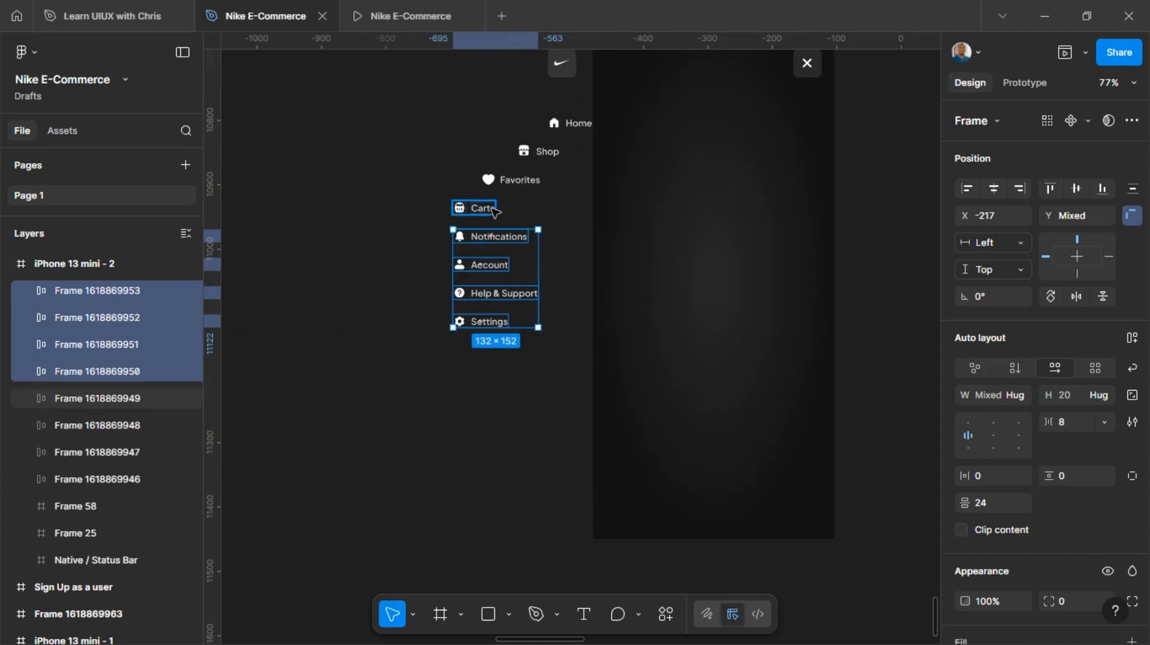
key("Left")
key("Left")
key("shift+Left")
key("shift+Left")
key("shift+Left")
key("shift+Left")
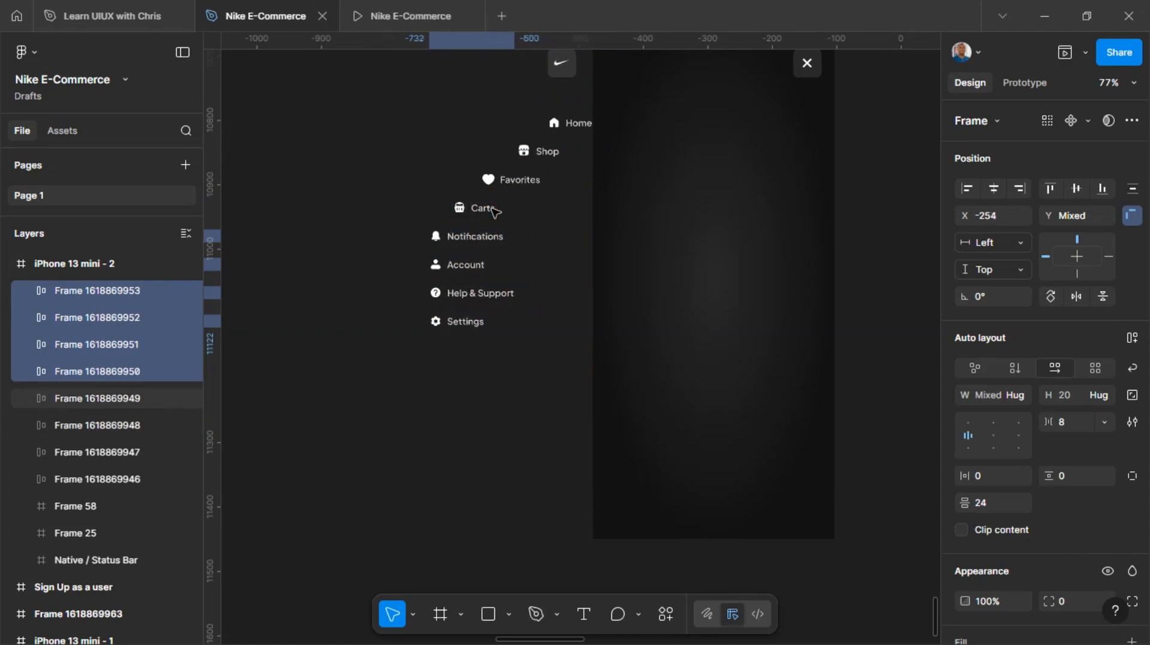
Leave Notifications in place and shift the Account, Help & Support and Settings items left to X -294
left_click(485, 240, "shift")
key("Left")
key("Left")
key("Left")
key("Left")
key("Left")
key("Left")
key("Left")
key("Left")
key("Left")
key("Left")
key("Left")
key("Left")
key("Left")
key("Left")
key("Left")
key("Left")
key("Left")
key("Left")
key("Left")
key("Left")
key("Left")
key("Left")
key("Left")
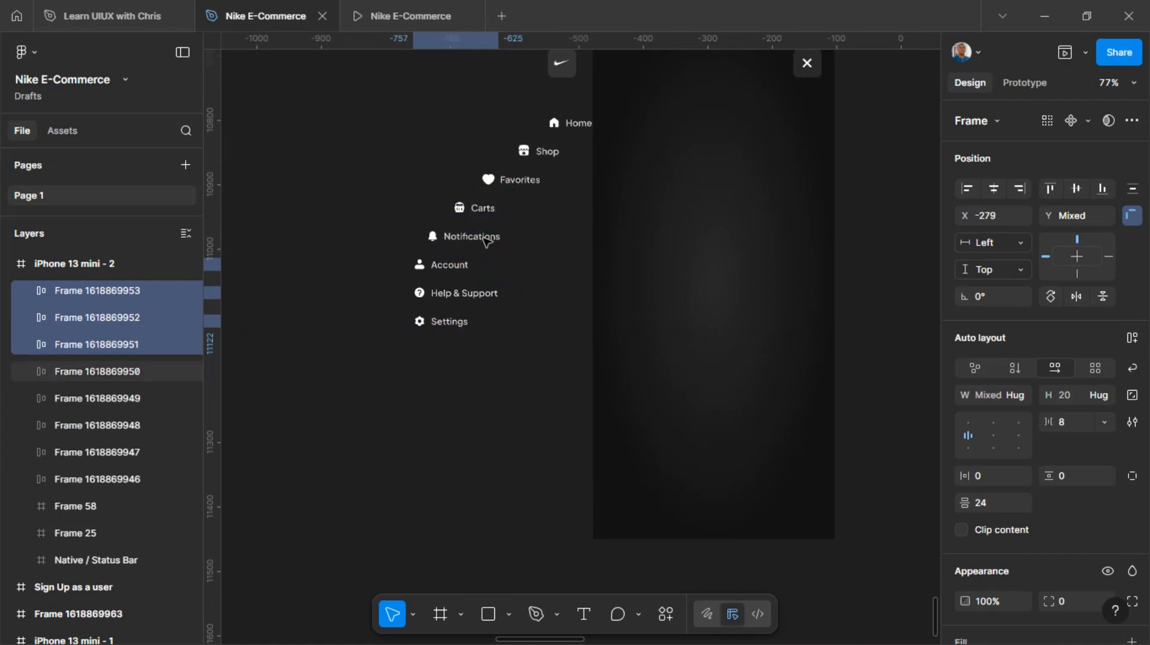
Leave Account in place and shift the Help & Support and Settings items left to X -334
left_click(460, 267, "shift")
key("Left")
key("Left")
key("Left")
key("Left")
key("Left")
key("Left")
key("Left")
key("Left")
key("Left")
key("Left")
key("Left")
key("Left")
key("Left")
key("Left")
key("Left")
key("Left")
key("Left")
key("Left")
key("Left")
key("Left")
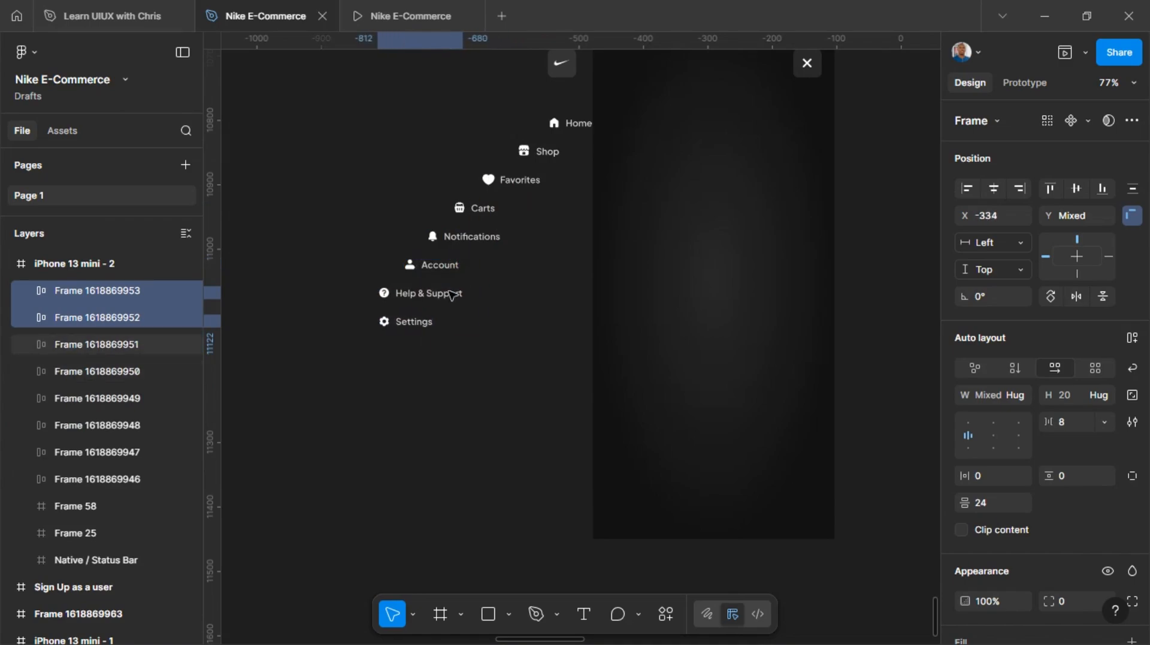
Shift only the Settings item further left to X -363, completing the diagonal stagger of menu items
left_click(413, 323, "shift")
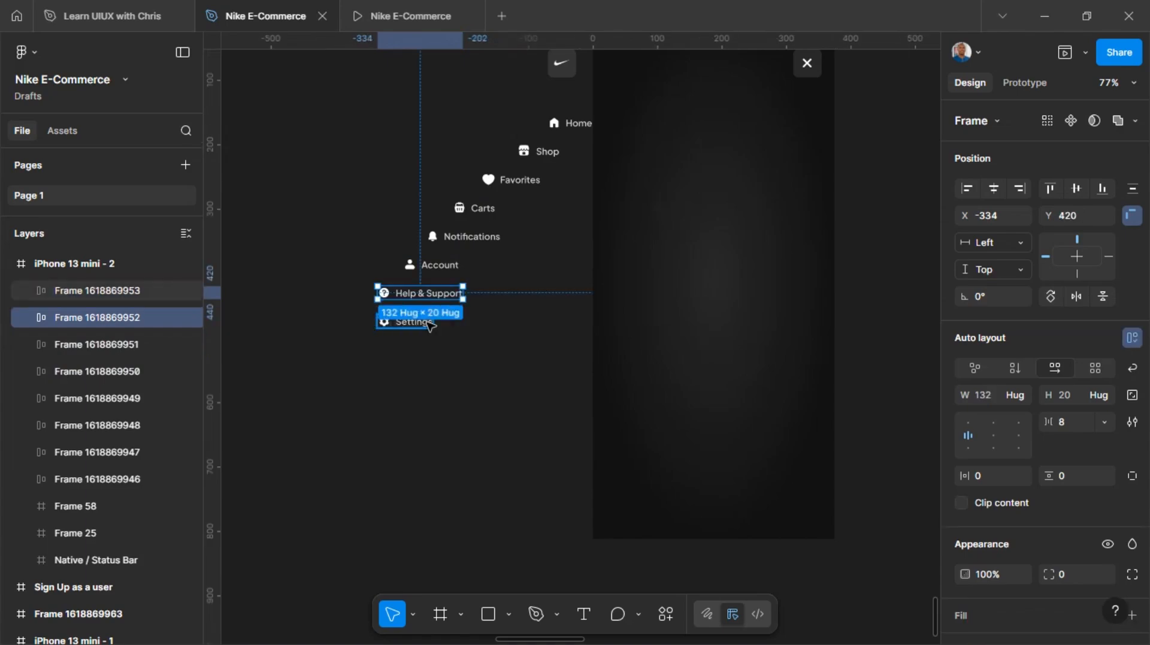
left_click(441, 293)
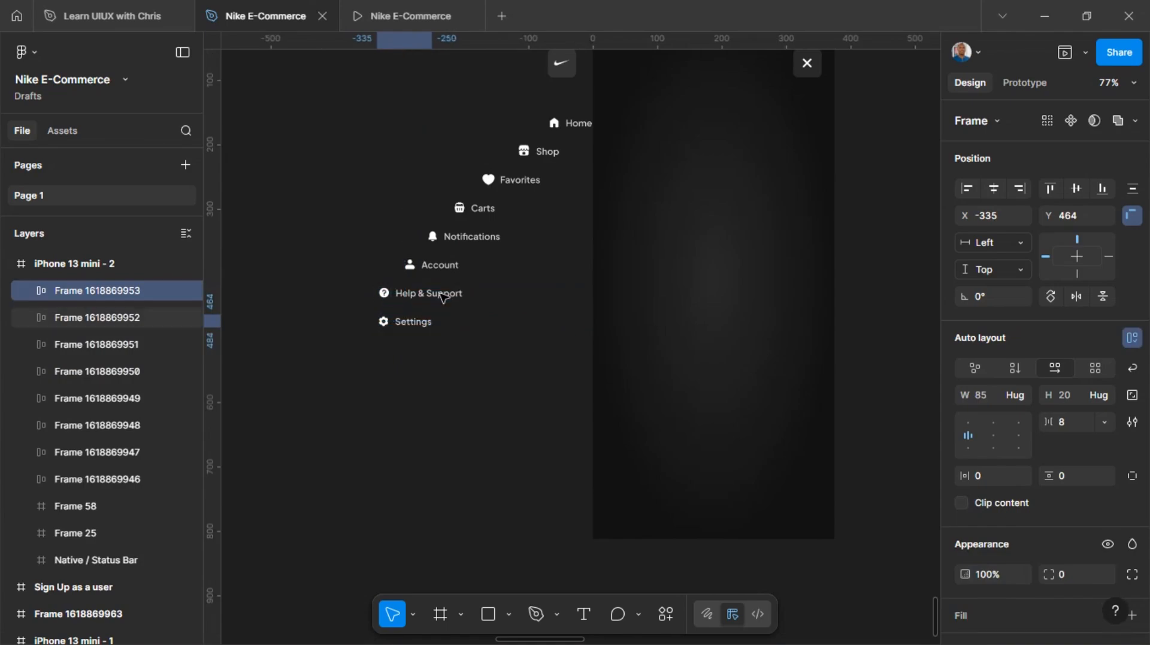
key("Left")
key("Left")
key("Left")
key("Left")
key("Left")
key("Left")
key("Left")
key("Left")
key("Left")
key("Left")
key("Left")
key("Left")
key("Left")
key("Left")
key("Left")
key("Left")
key("Left")
key("Left")
key("Left")
key("Left")
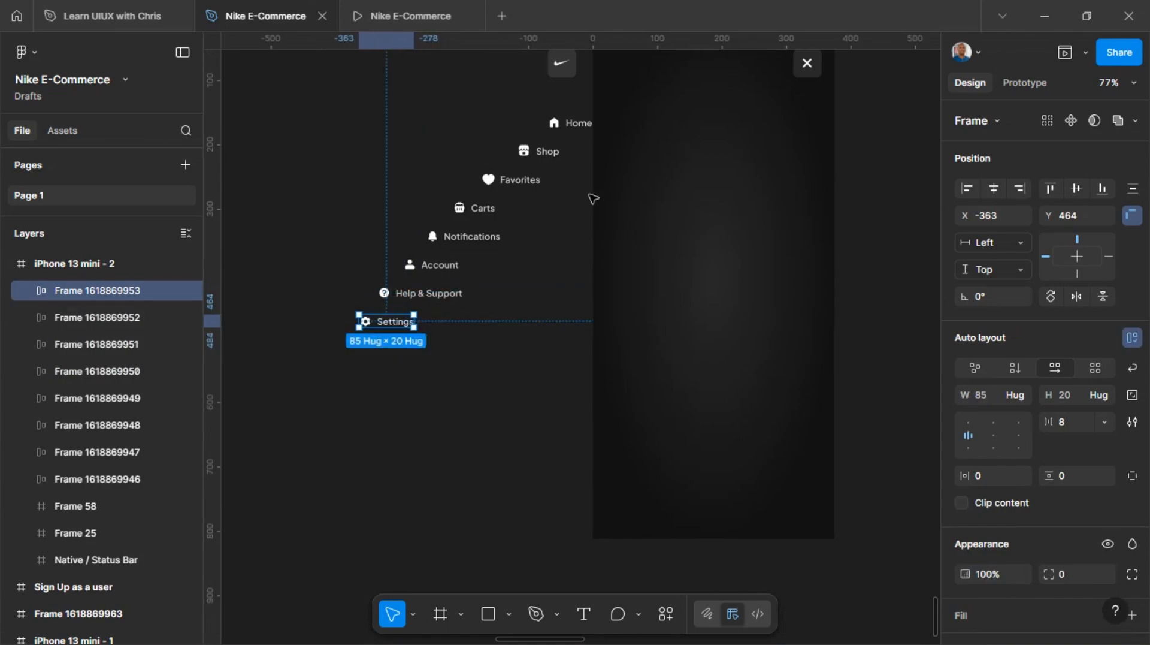
Move the close button out past the right edge of the new frame to X 396
scroll(591, 197, "down", 2)
left_click(725, 119)
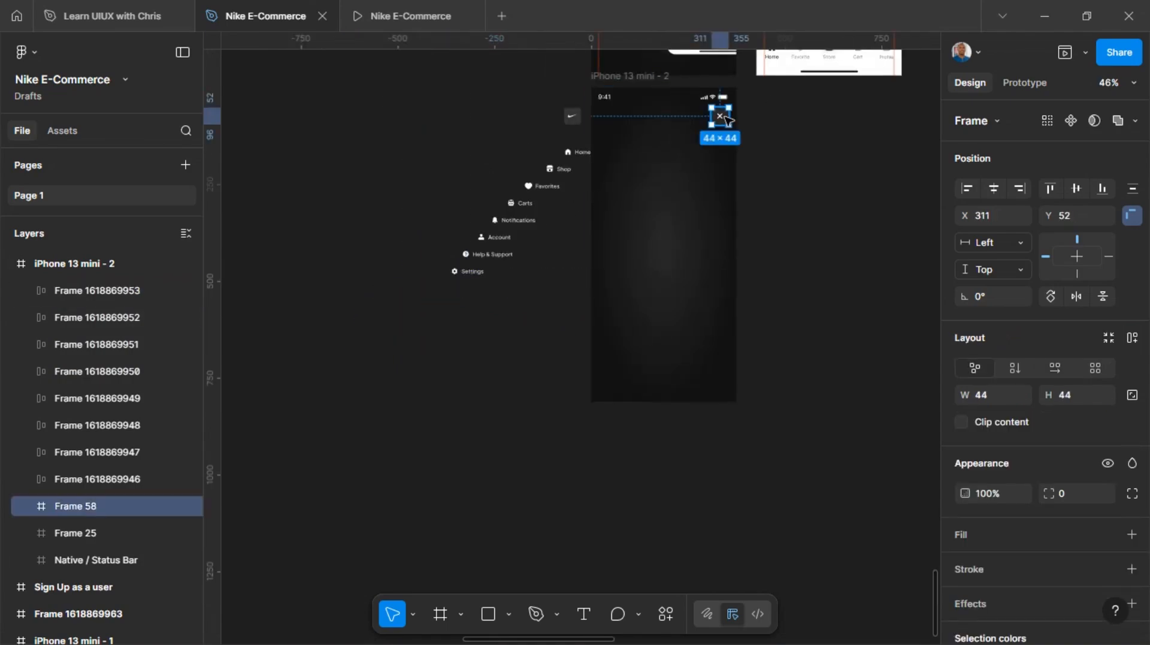
key("Right")
key("Right")
key("Right")
key("Right")
key("Right")
key("Right")
key("Right")
key("Right")
key("Right")
key("Right")
key("Right")
key("Right")
key("Right")
key("Right")
key("Right")
key("Right")
key("Right")
key("Right")
key("Right")
key("Right")
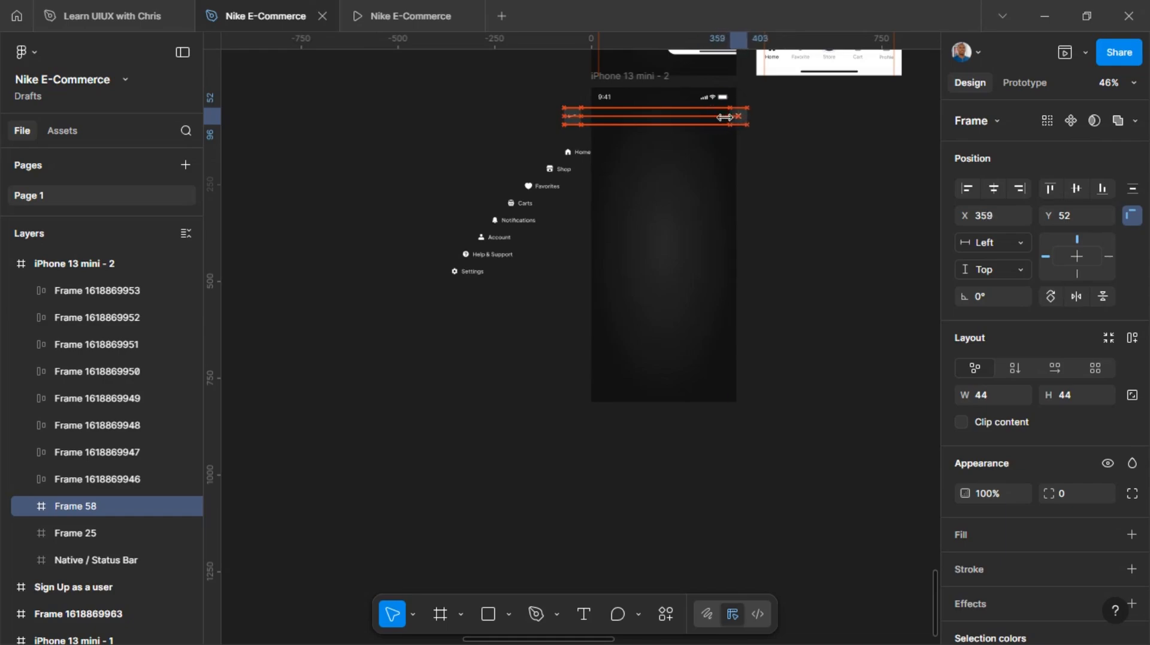
key("Right")
key("Right")
key("Right")
key("Right")
key("Right")
key("Right")
key("Right")
key("Right")
key("Right")
key("Right")
key("Right")
key("Right")
key("Right")
key("Right")
key("Right")
key("Right")
key("Right")
key("Right")
key("Right")
key("Right")
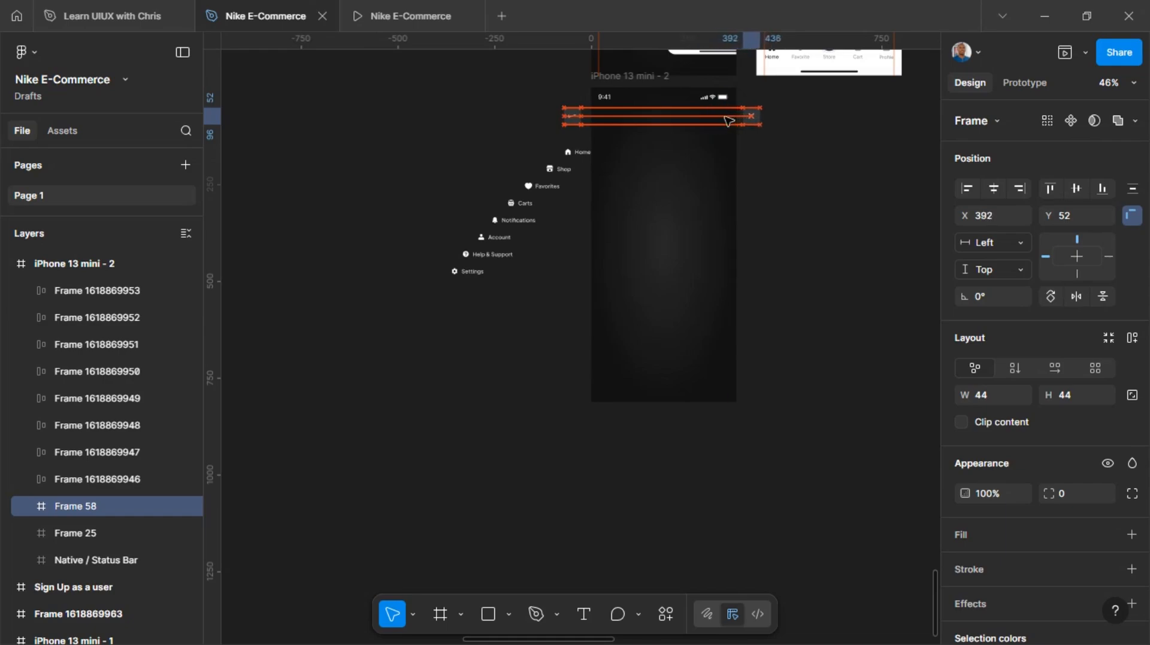
key("Right")
key("Right")
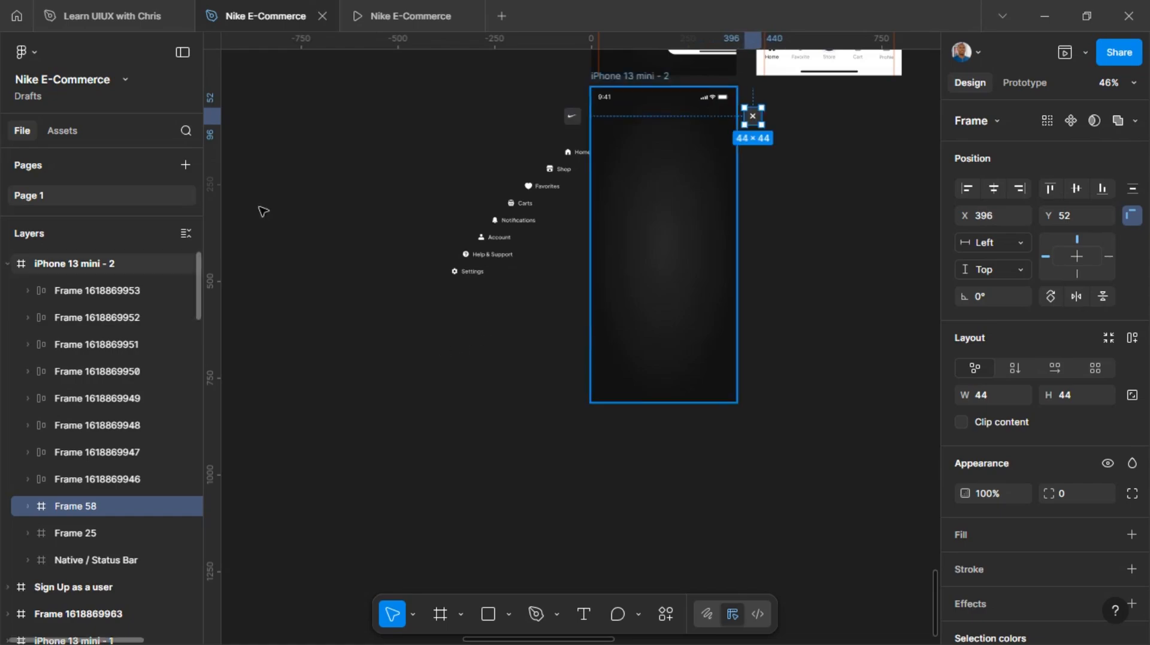
Turn Clip content on for the iPhone 13 mini - 2 frame to preview the clipping, and turn it back off
left_click(620, 77)
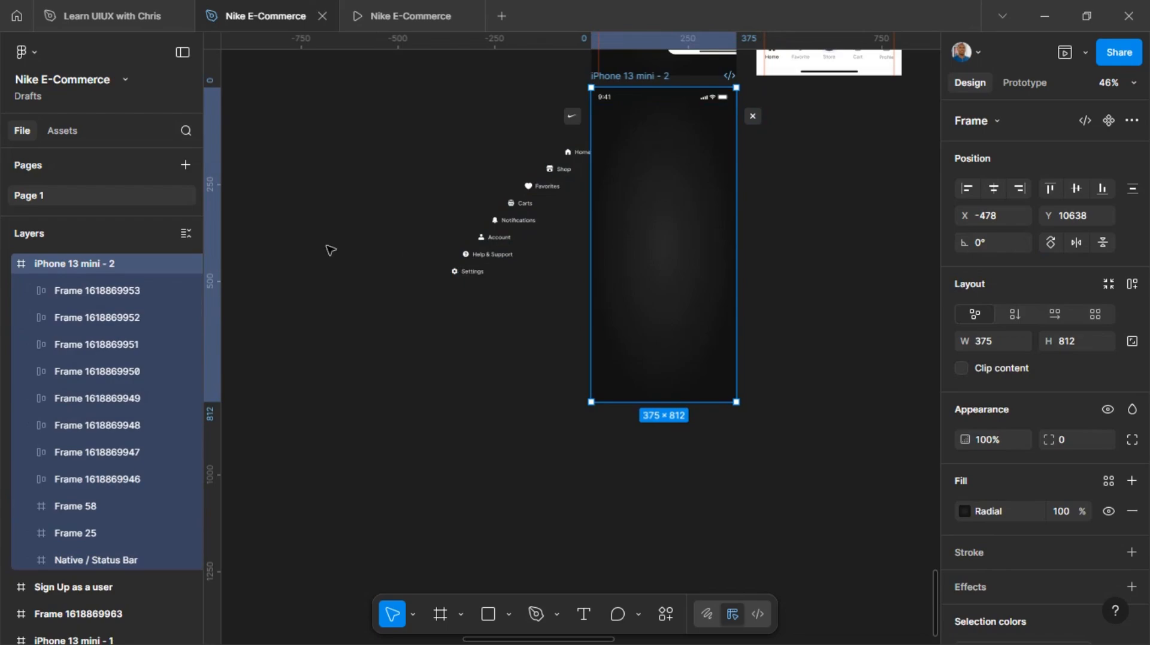
left_click(9, 266)
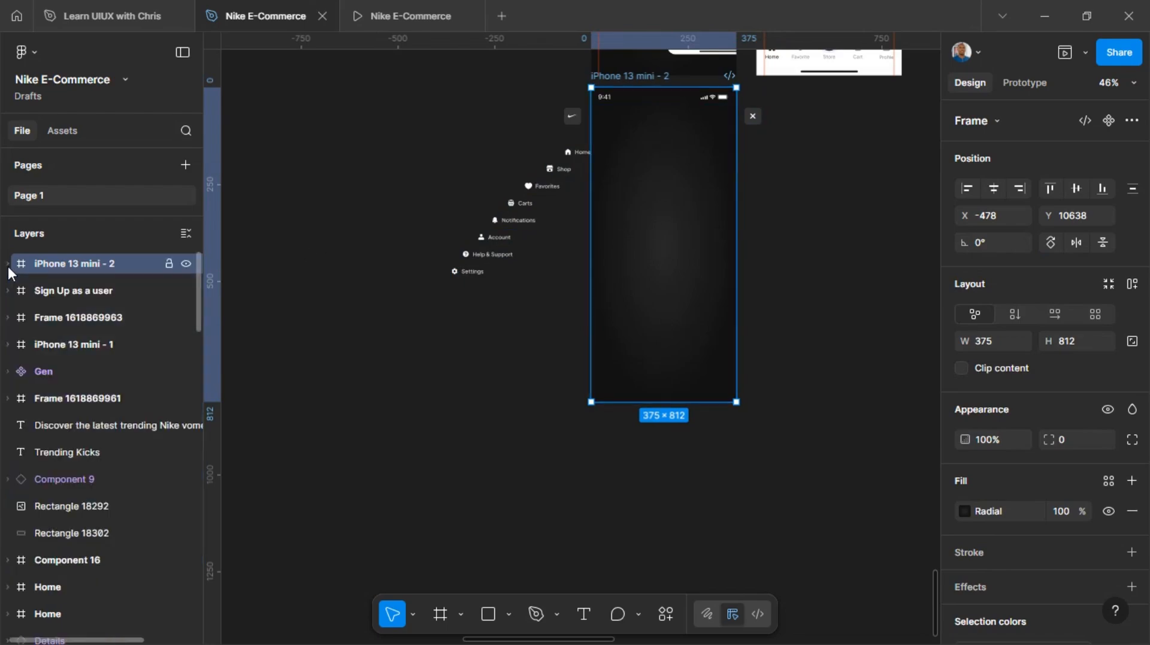
left_click(10, 264)
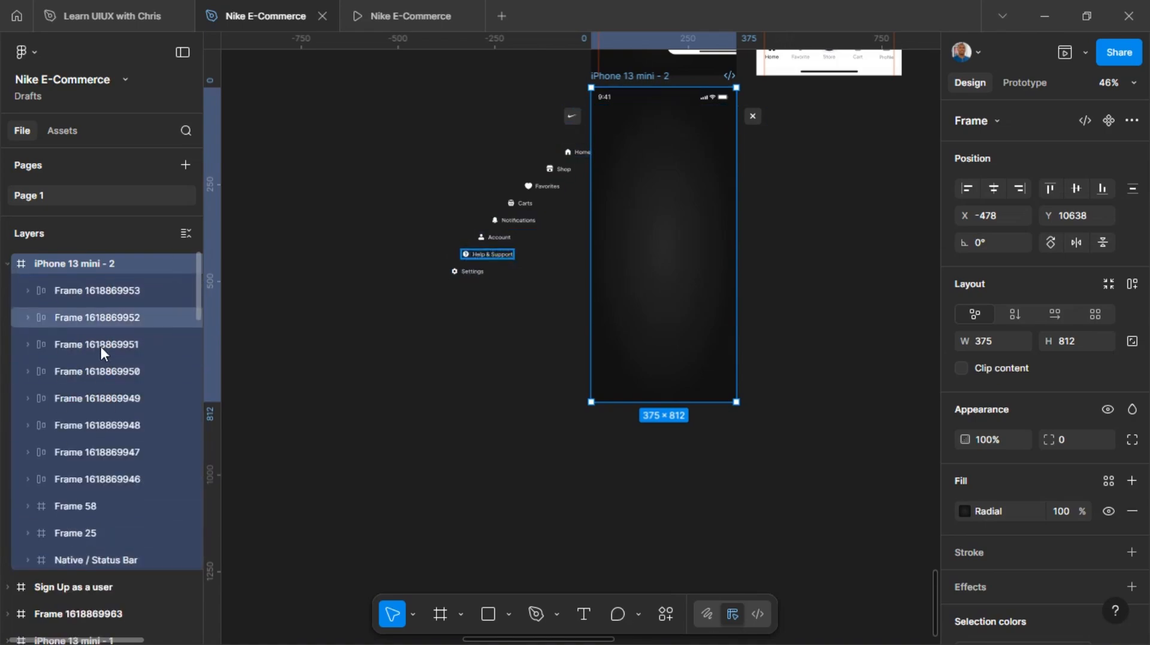
left_click(962, 368)
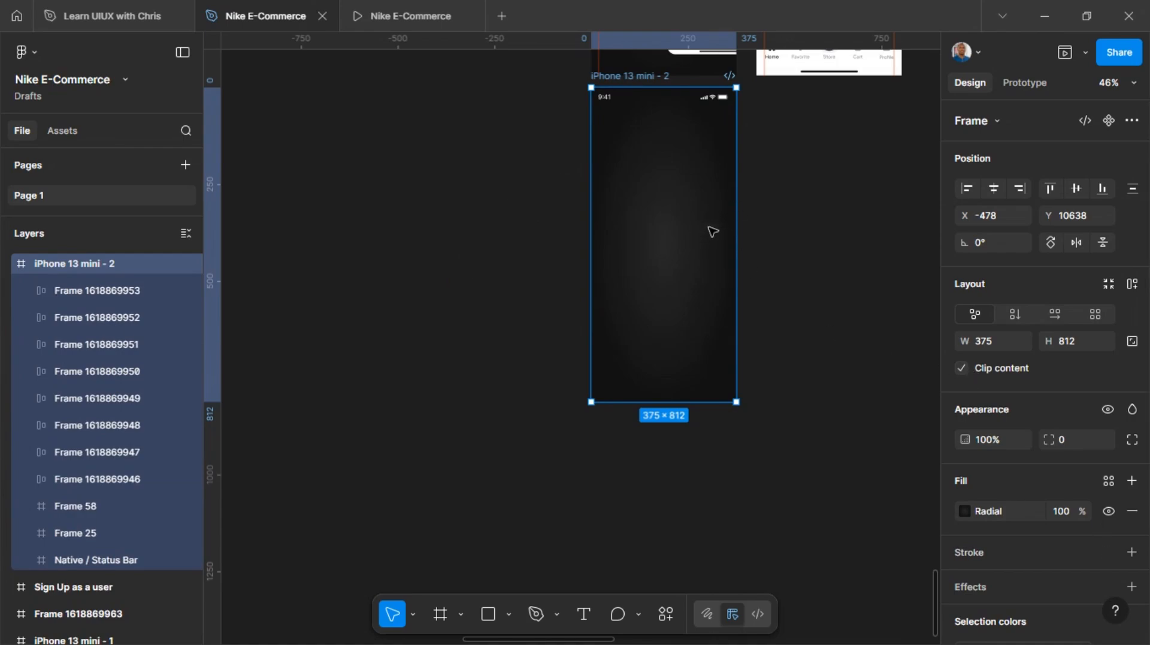
left_click(963, 368)
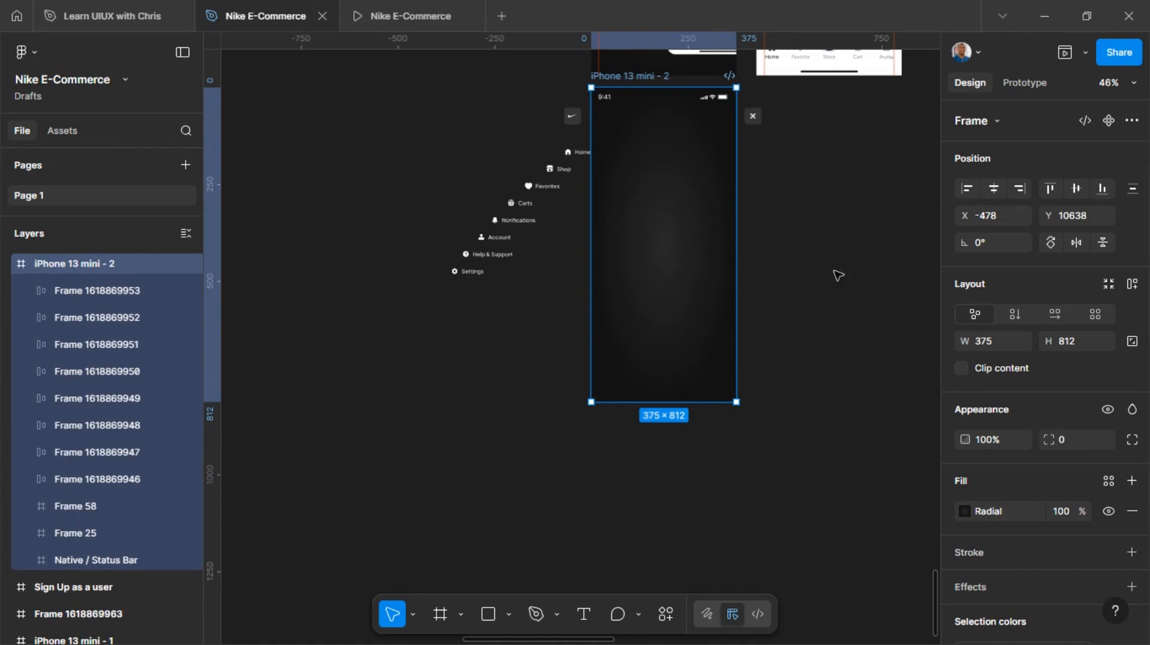
scroll(836, 274, "up", 2)
scroll(839, 254, "up", 1)
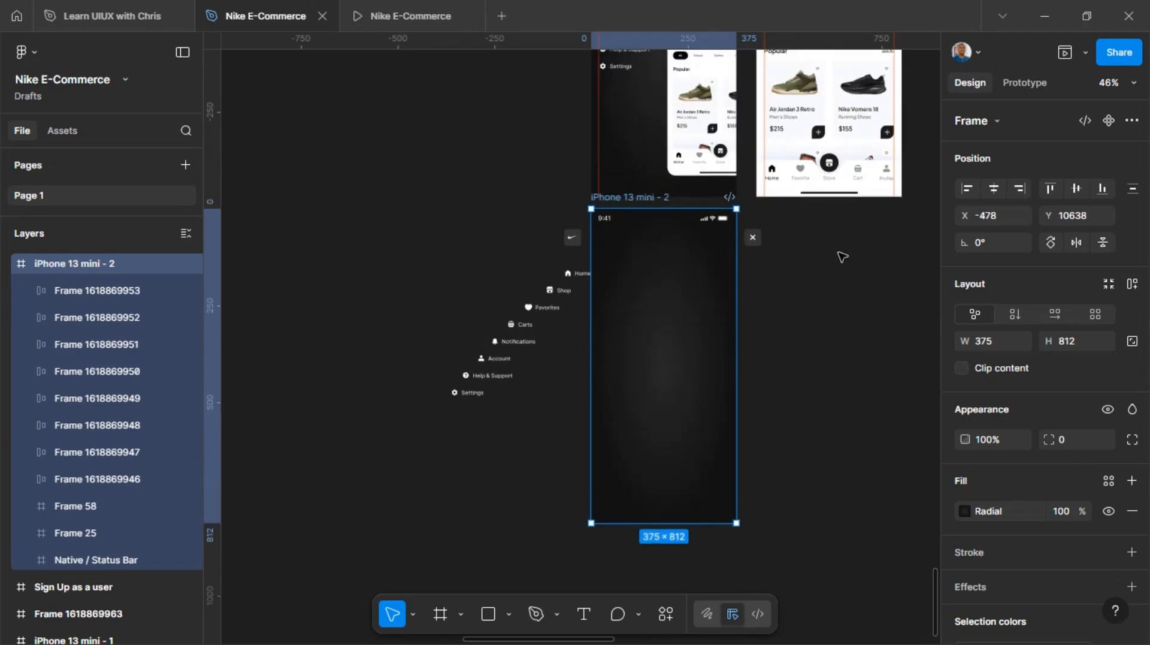
scroll(827, 180, "down", 3)
scroll(812, 90, "up", 8)
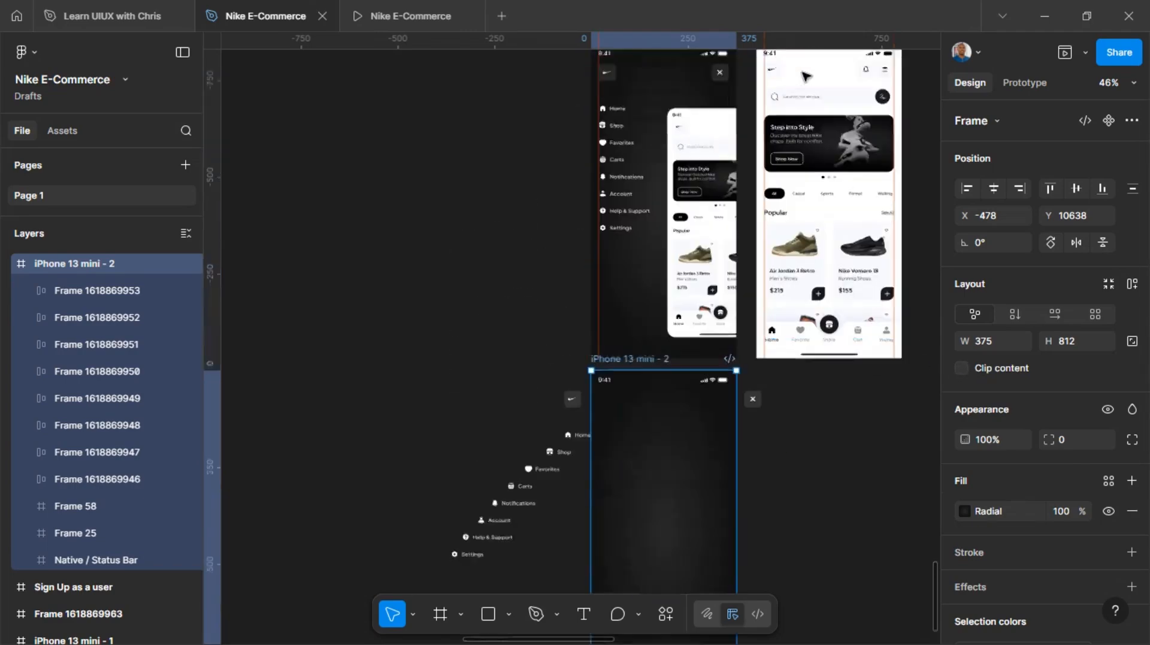
Copy the Home frame into the iPhone 13 mini - 2 frame and center it both horizontally and vertically
left_click(779, 132)
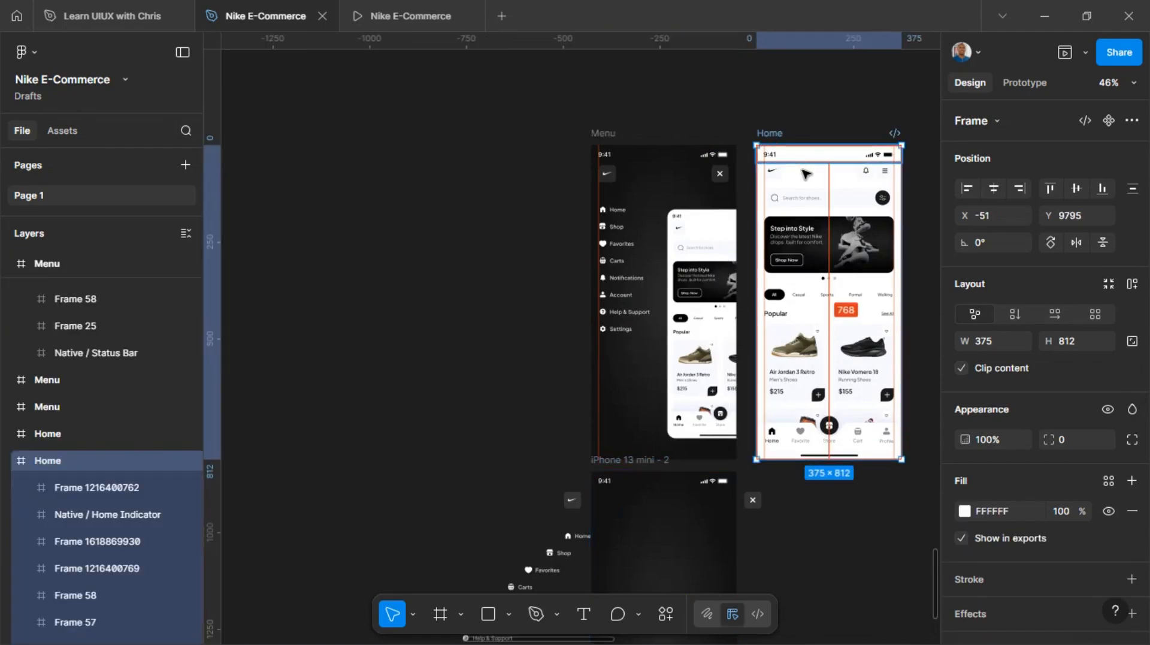
left_click_drag(815, 181, 653, 522)
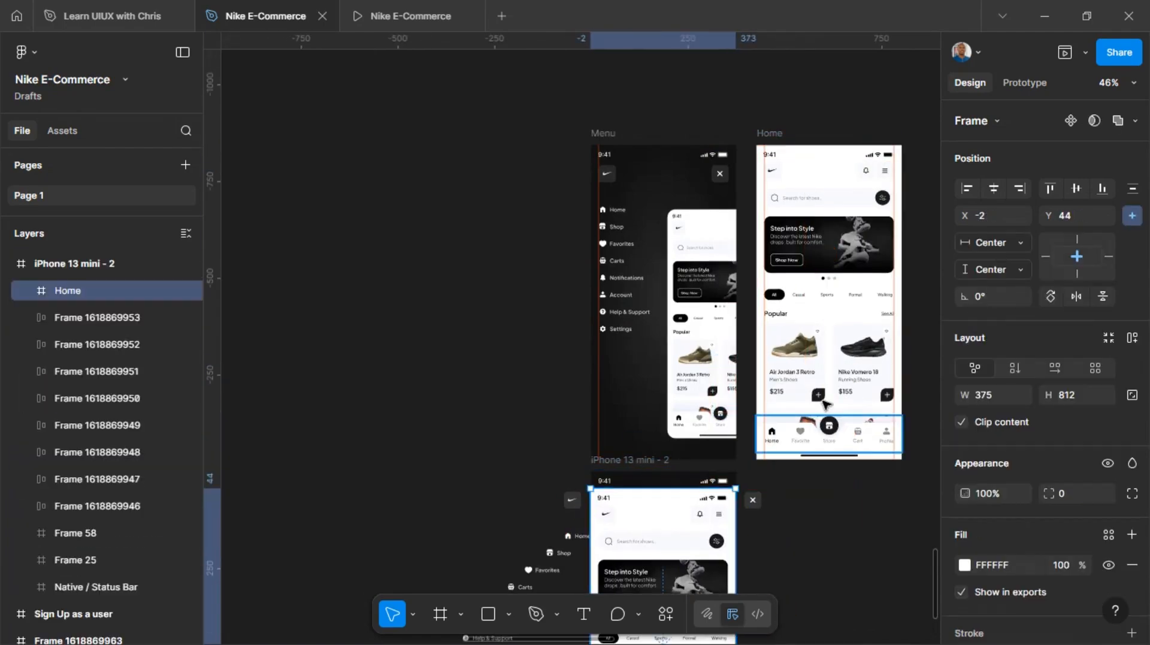
left_click(996, 185)
left_click(1076, 188)
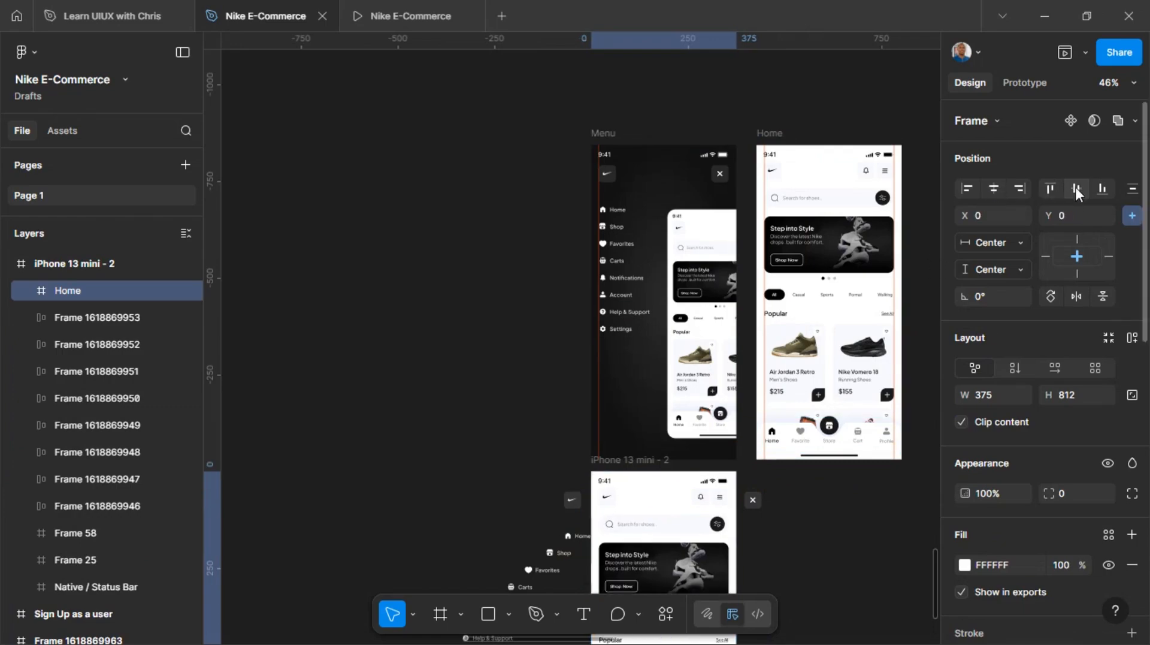
Turn Clip content on for the iPhone 13 mini - 2 frame and place a duplicate of it beside it on the right
scroll(777, 371, "down", 5)
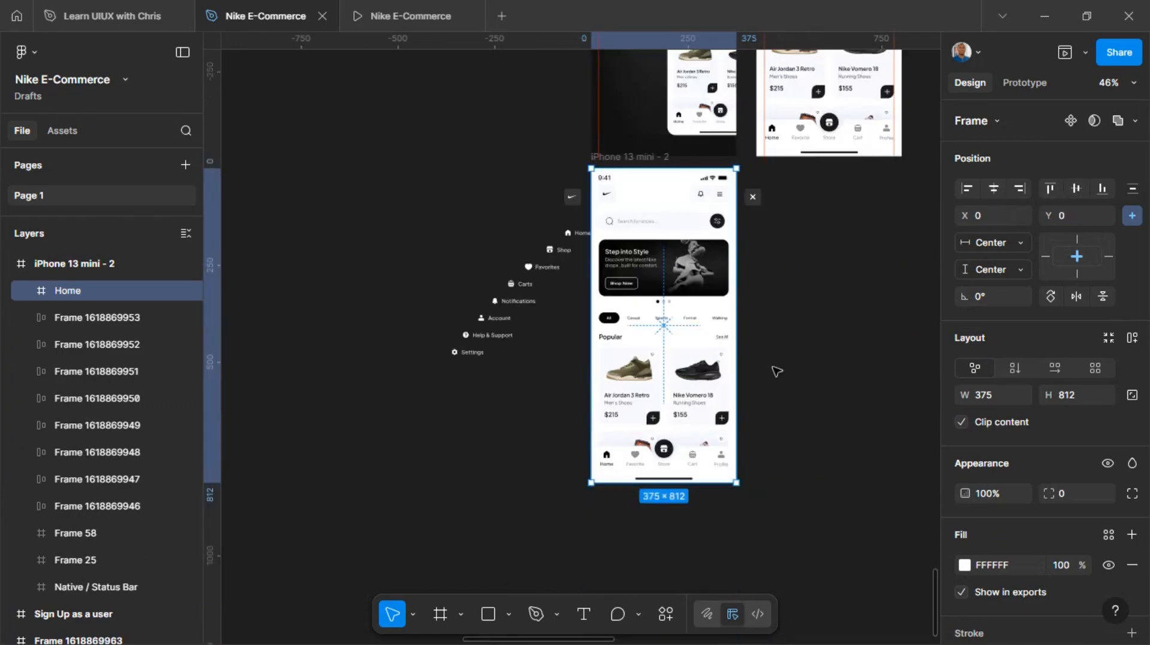
left_click(632, 157)
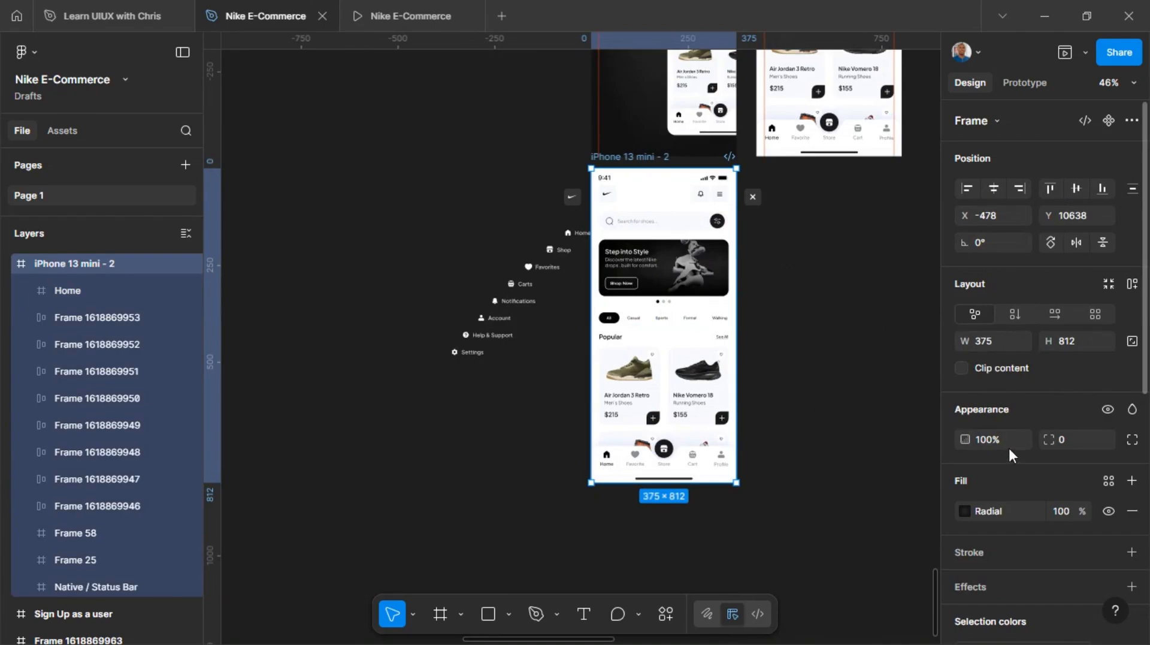
left_click(963, 368)
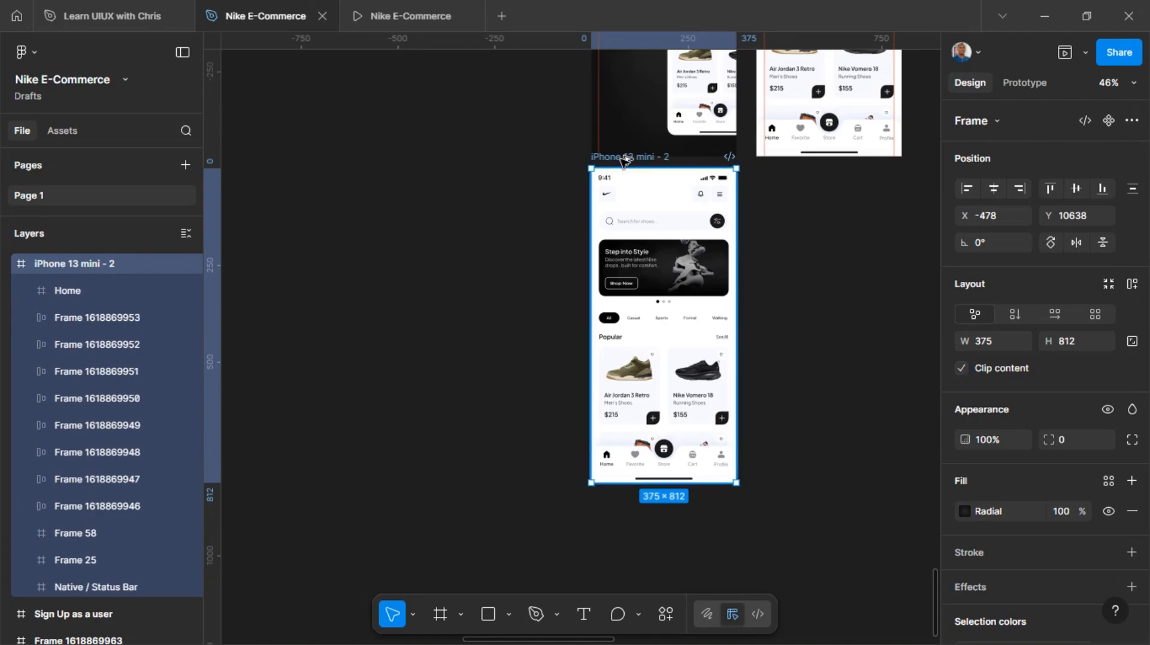
left_click_drag(624, 160, 791, 162)
scroll(791, 198, "right", 1)
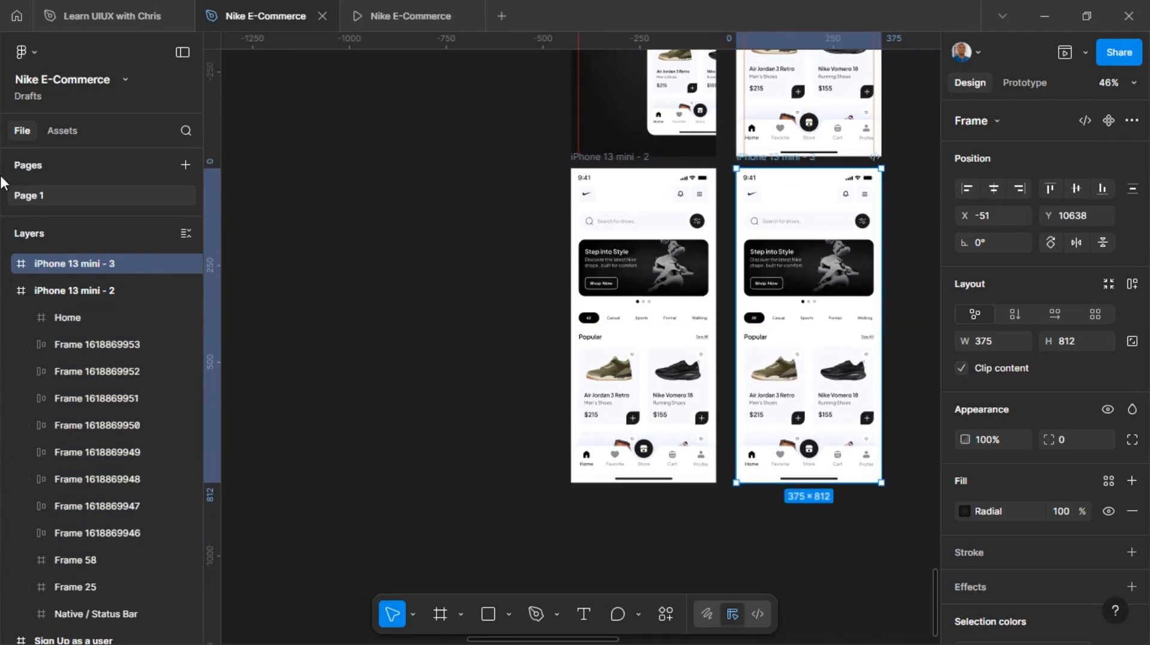
Scale the Home screen nested in iPhone 13 mini - 3 down to 285 × 617.12, keeping its right edge fixed
left_click(8, 264)
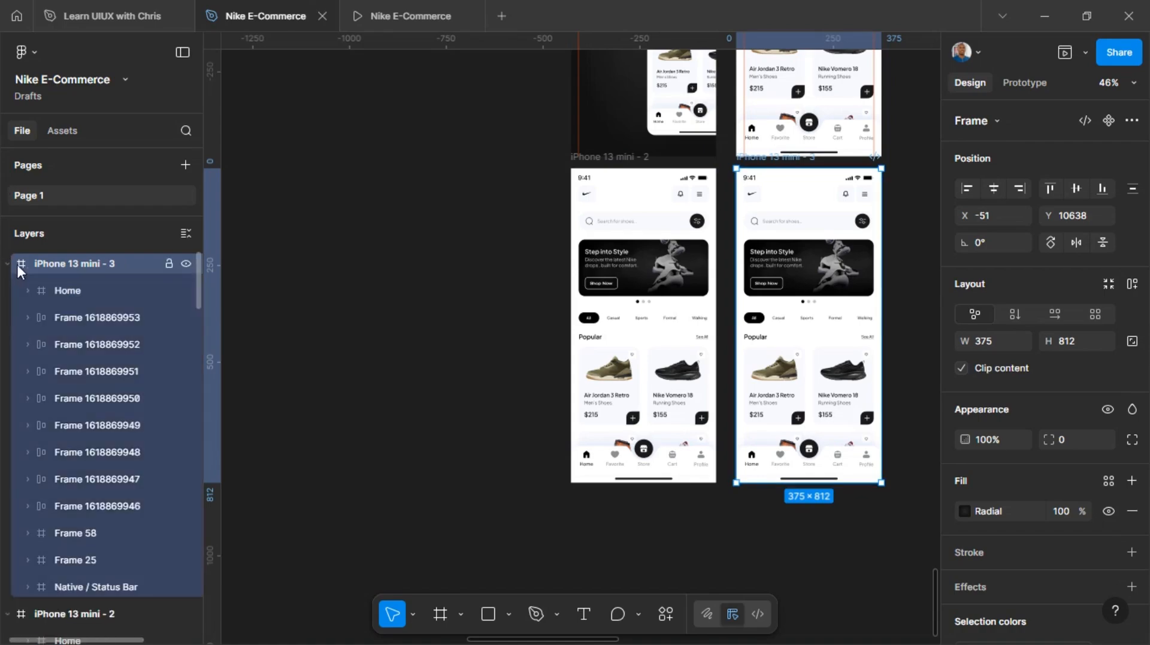
left_click(65, 290)
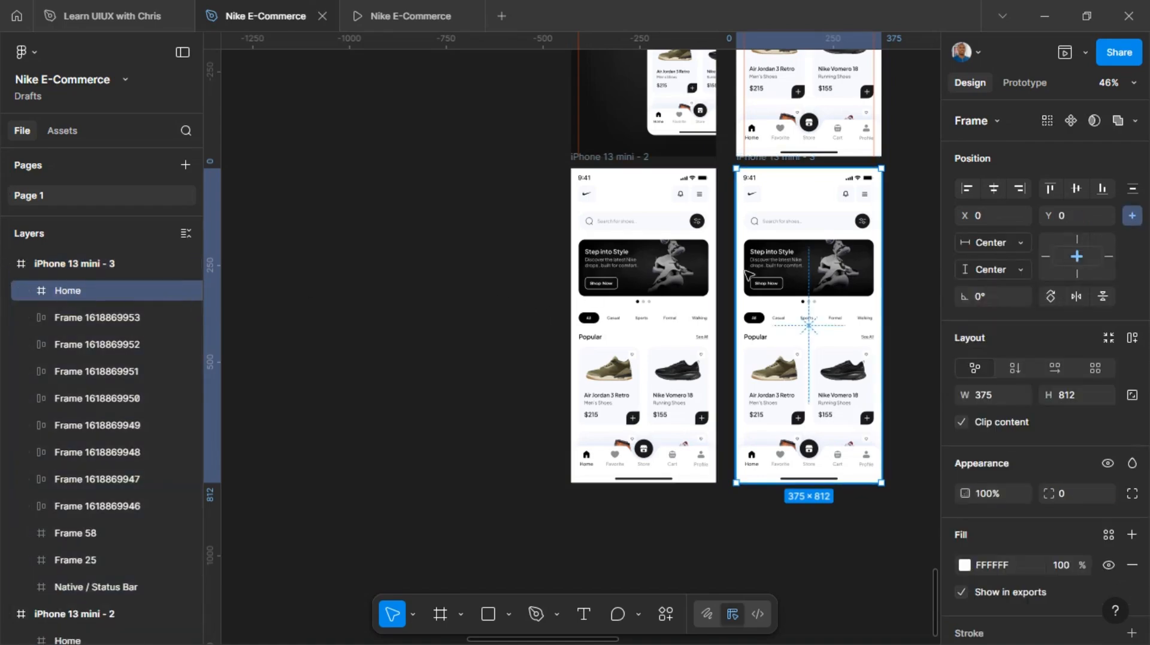
key("k")
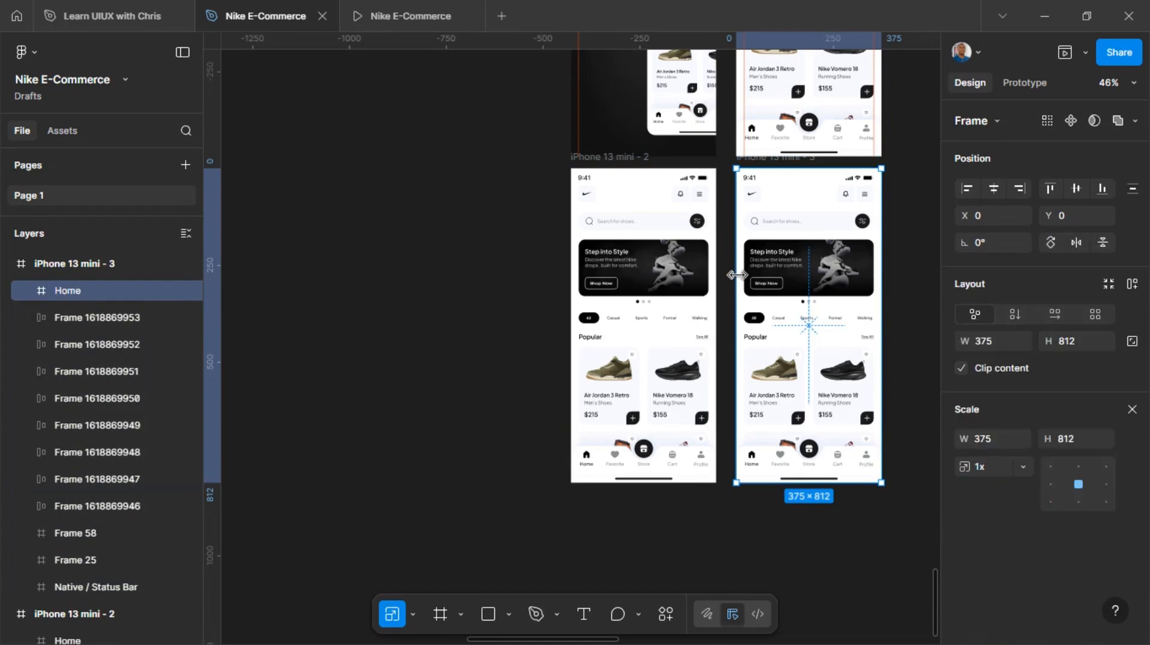
left_click_drag(757, 278, 771, 297)
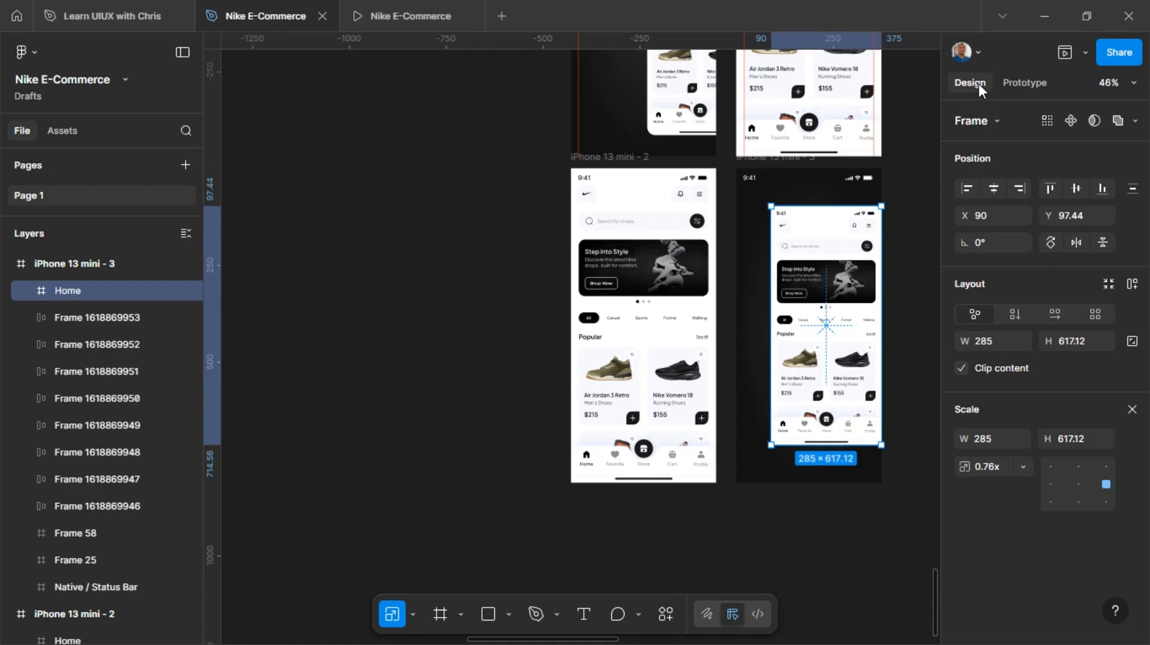
key("v")
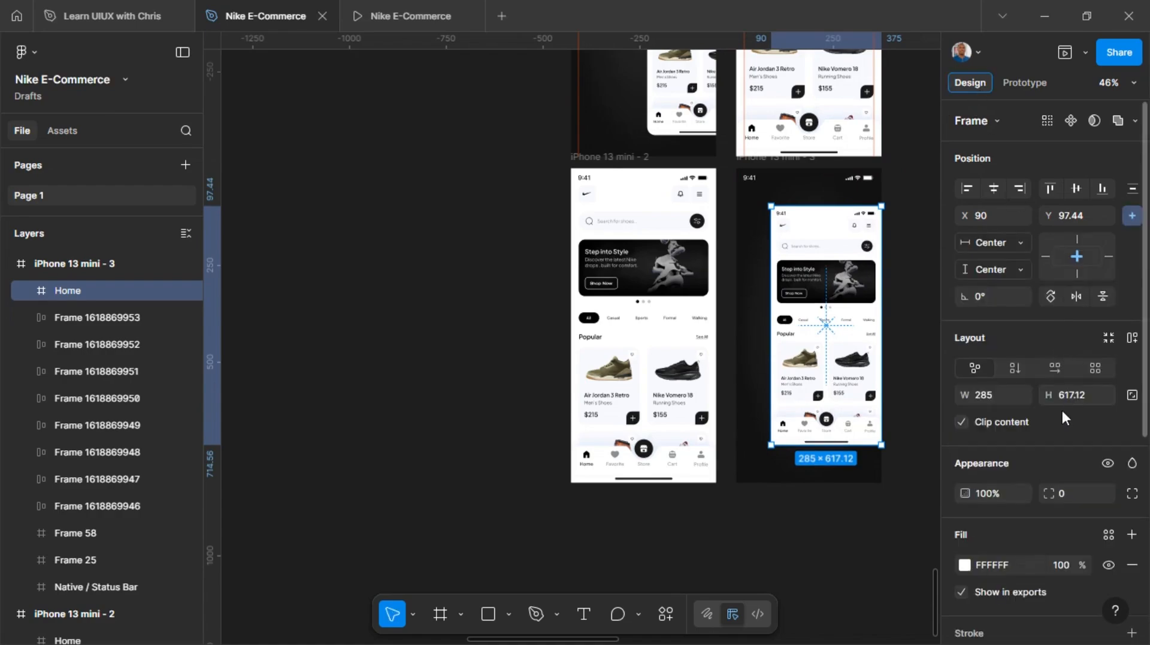
Give the scaled Home screen a corner radius of 24 and shift it right to X 211, Y 104
left_click(1077, 500)
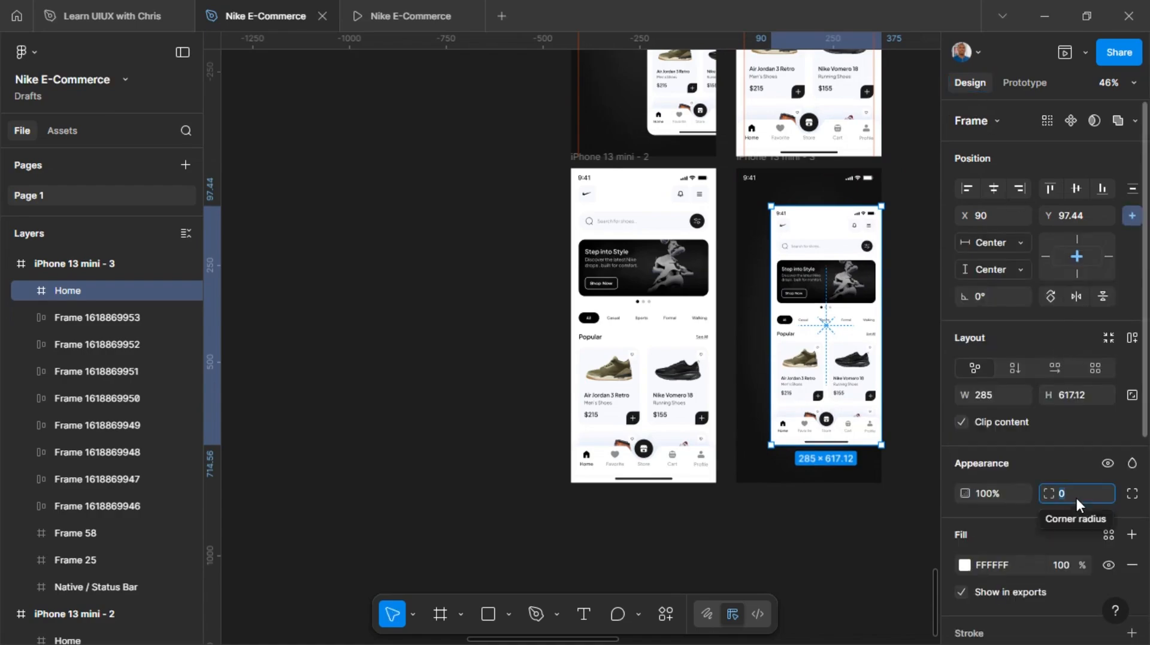
type("24")
key("Return")
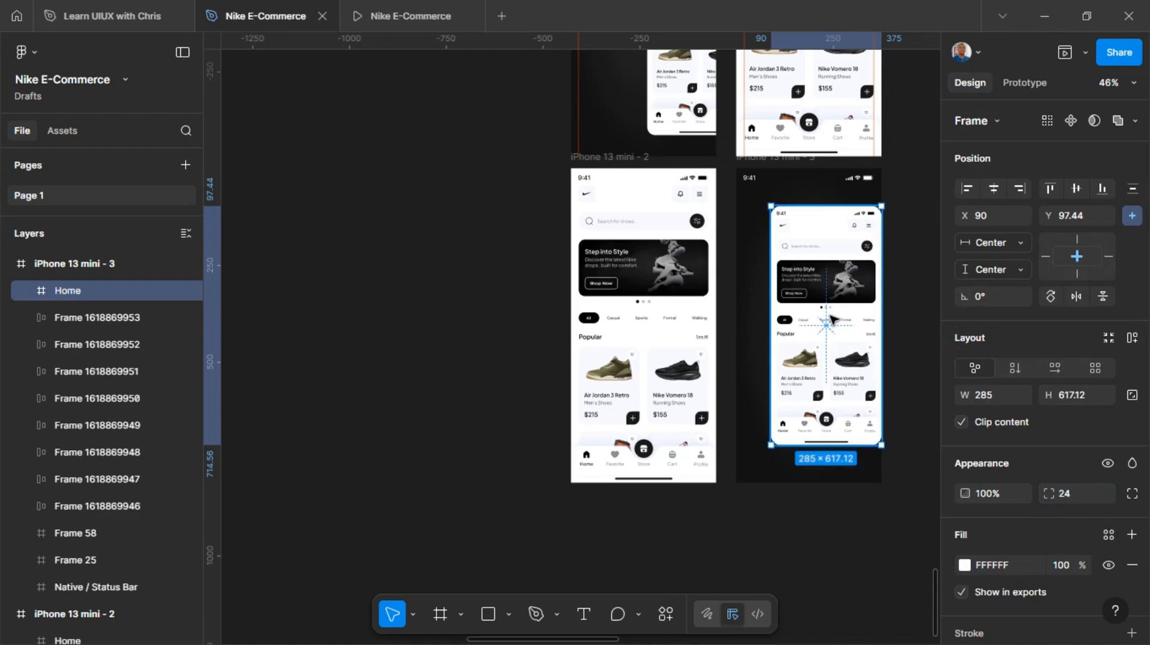
left_click_drag(836, 321, 884, 322)
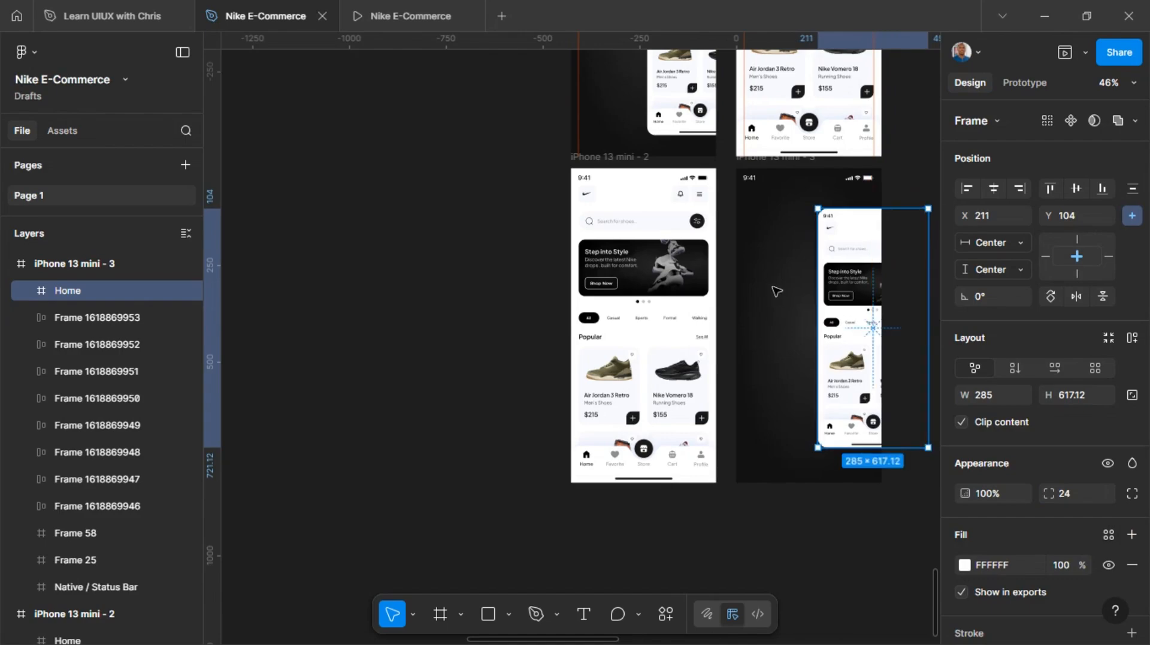
Turn Clip content off for iPhone 13 mini - 3 and move iPhone 13 mini - 2 left, clear of the off-frame menu items
left_click(756, 166)
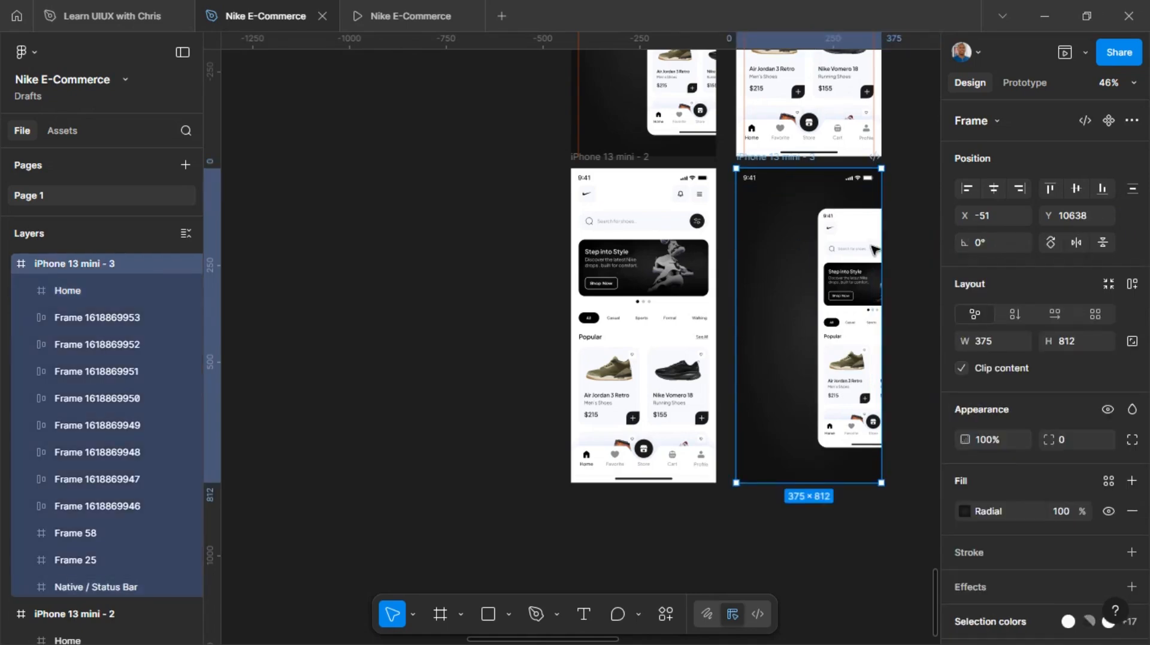
left_click(961, 368)
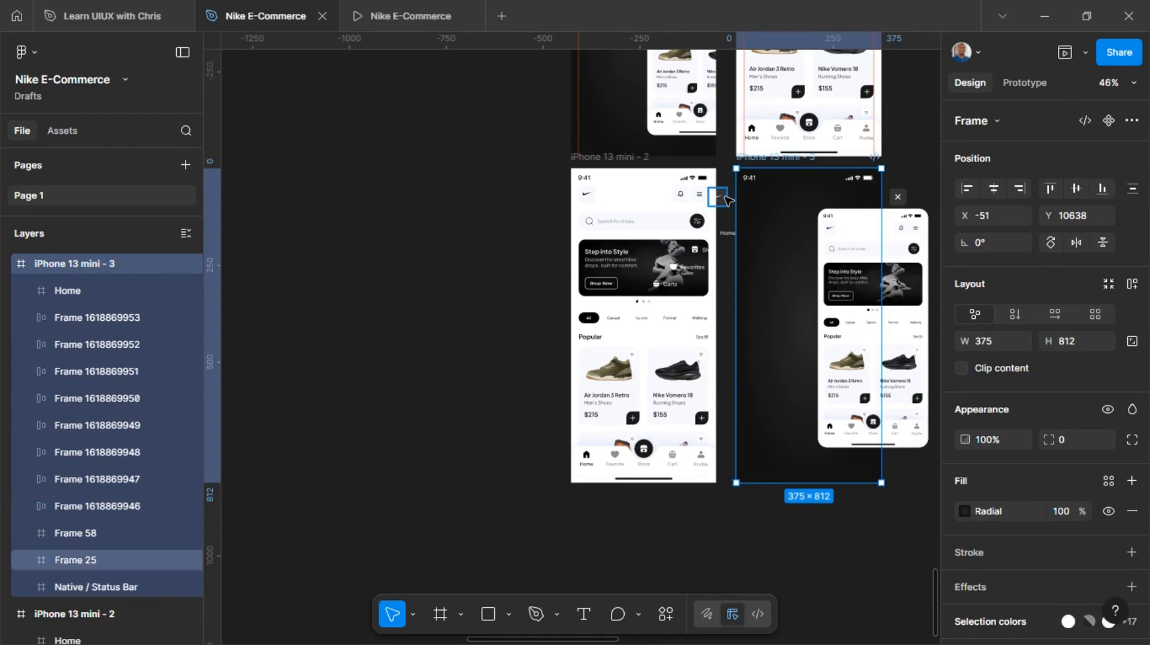
left_click_drag(608, 157, 448, 161)
Left-align the Nike logo and all eight menu items of iPhone 13 mini - 3 and set their X position to 20
left_click_drag(646, 390, 714, 191)
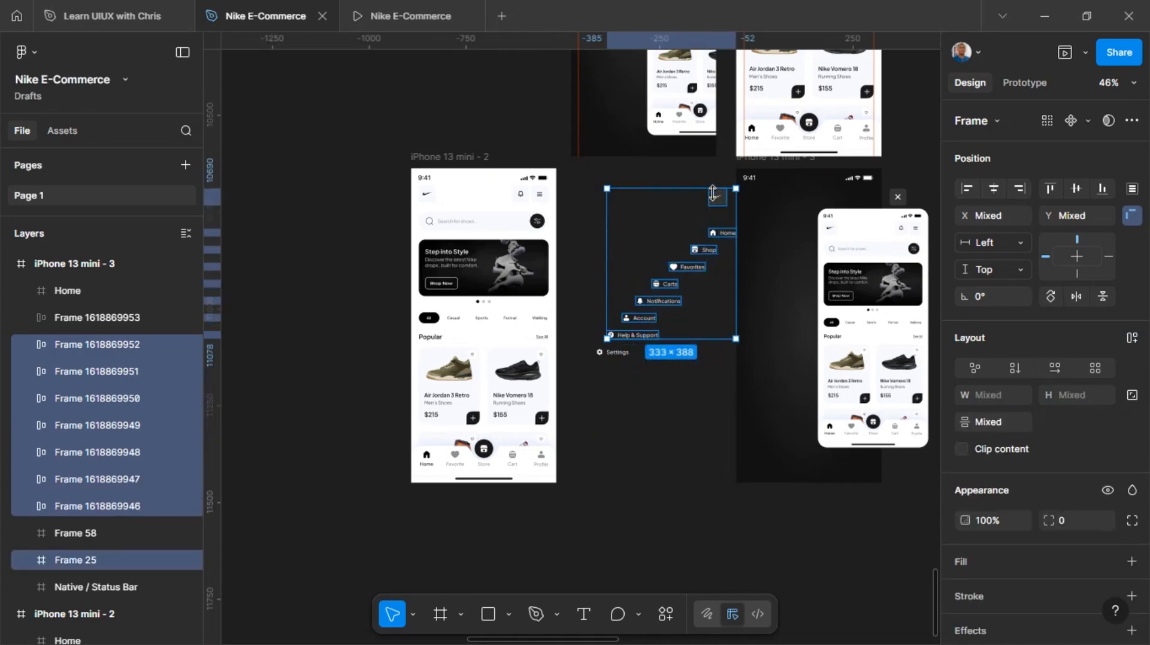
left_click(615, 352, "shift")
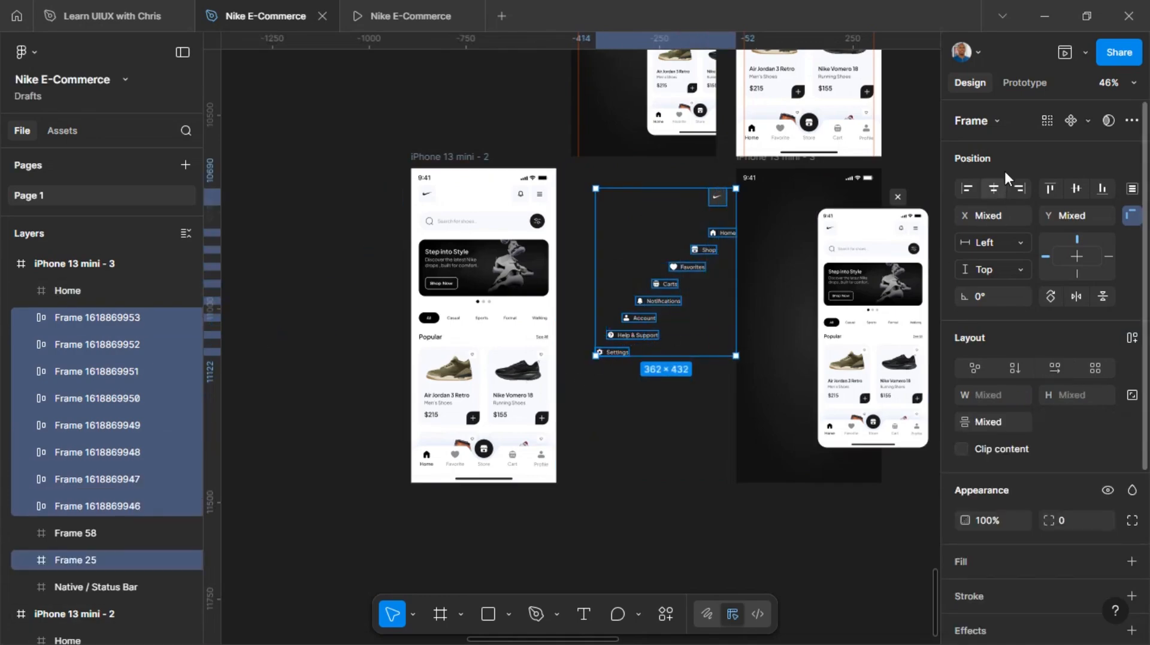
left_click(972, 189)
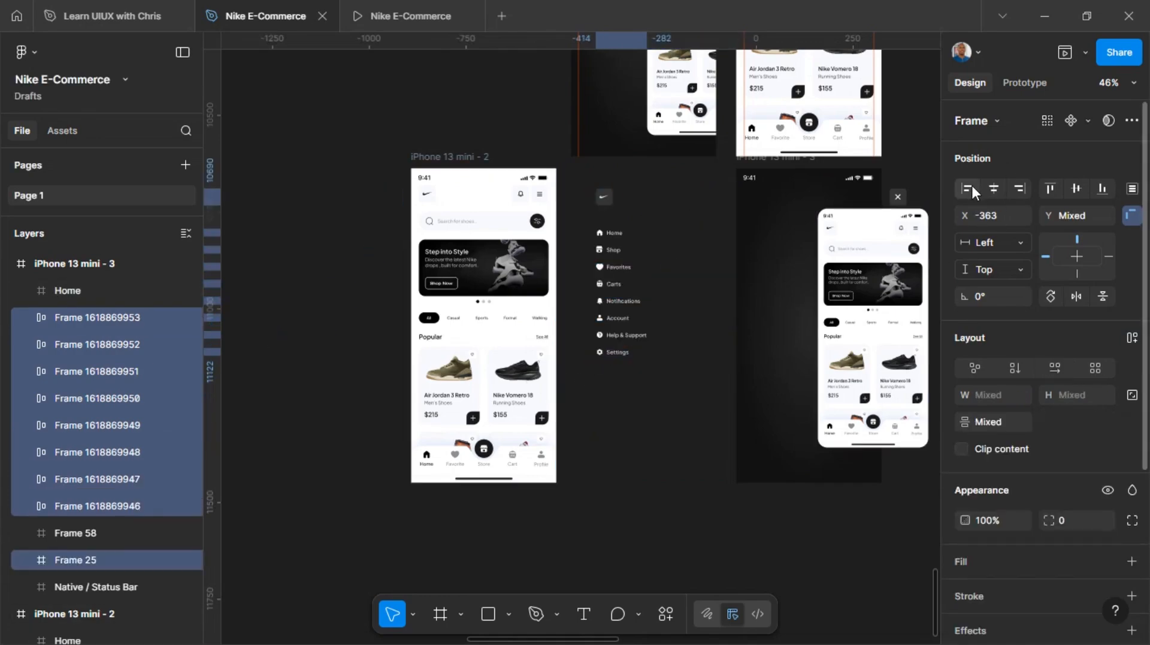
left_click(992, 216)
type("20")
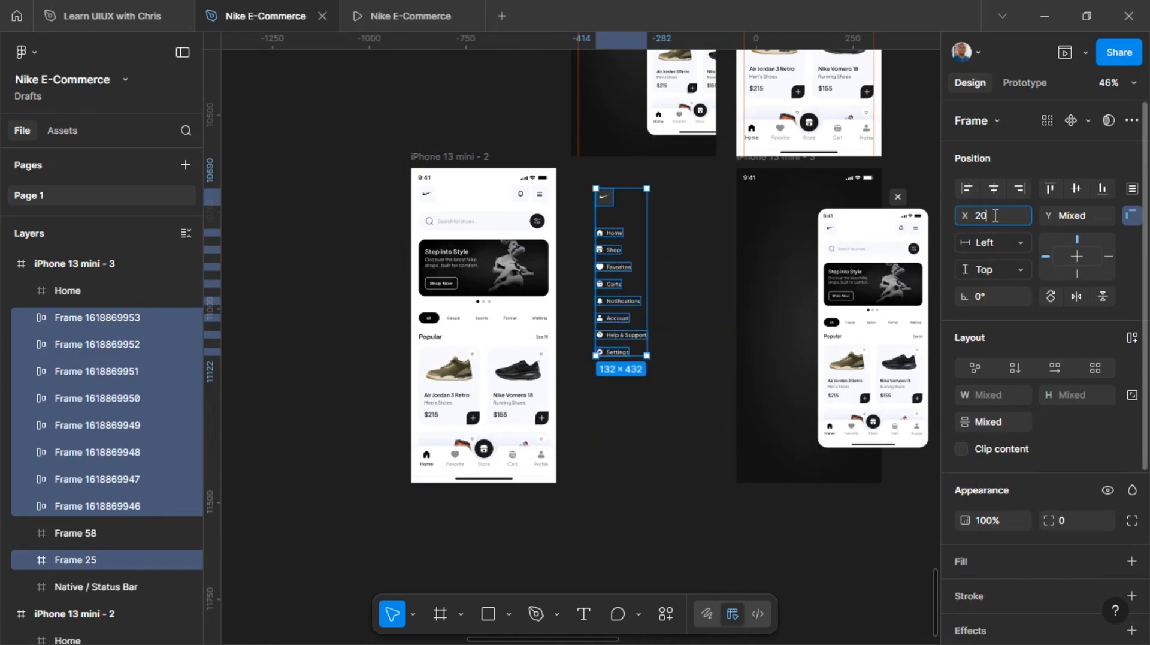
key("Return")
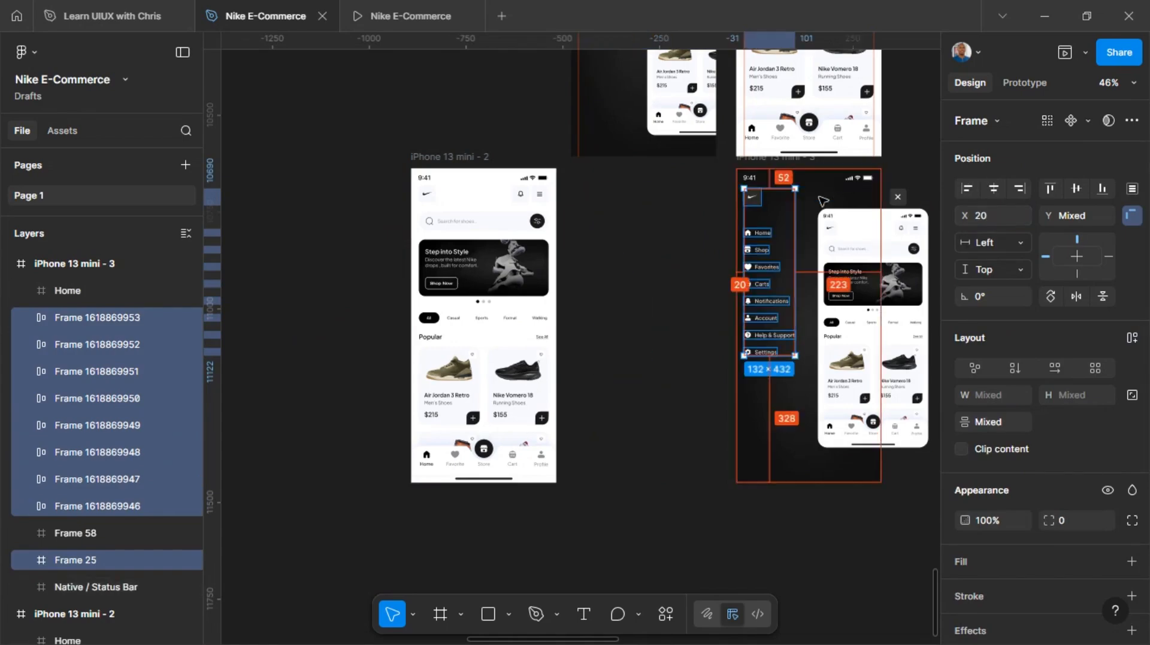
Move the close button back inside the iPhone 13 mini - 3 frame to X 315
left_click_drag(909, 196, 906, 192)
key("shift+Left")
key("shift+Left")
key("shift+Left")
key("shift+Left")
key("shift+Left")
key("shift+Left")
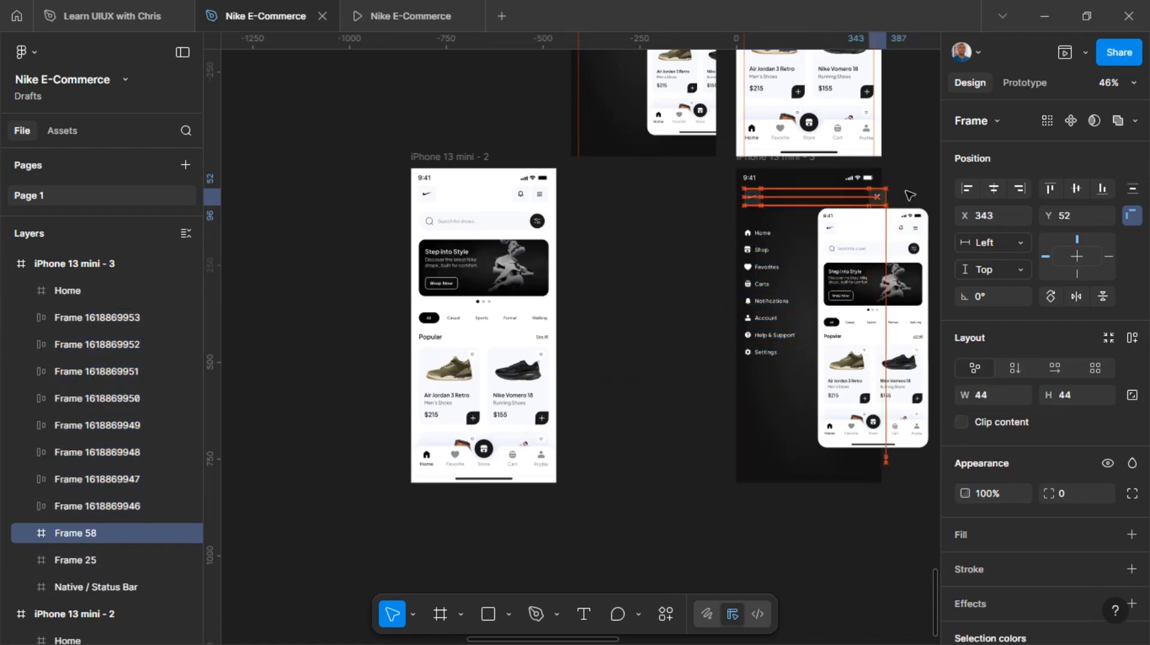
key("Left")
key("Left")
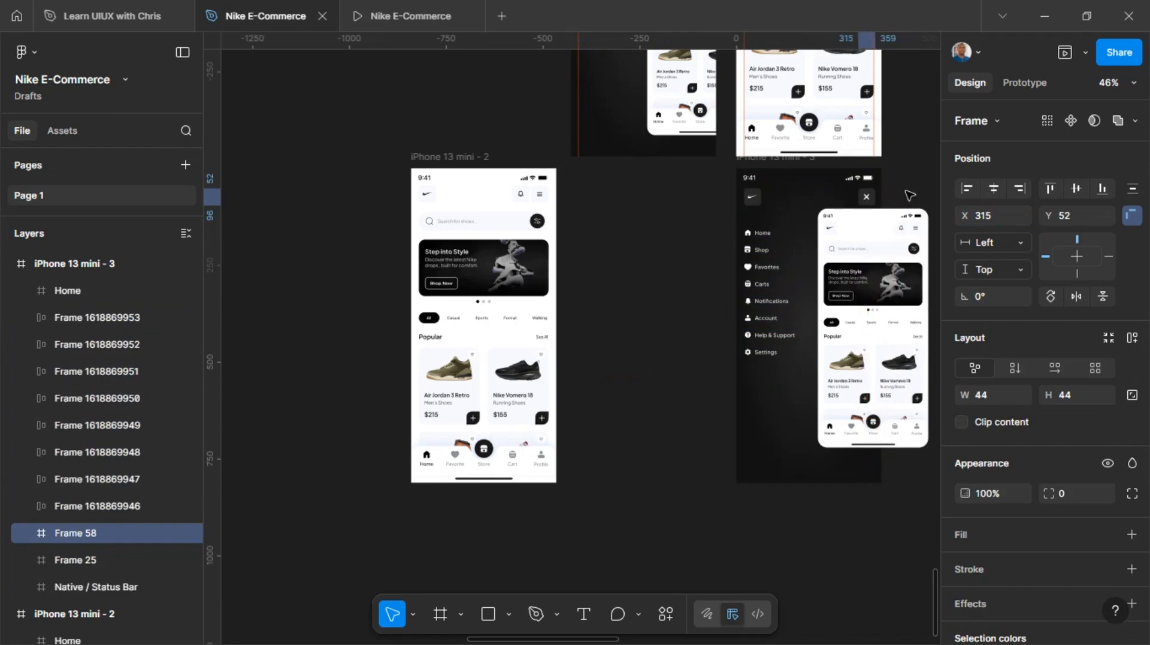
Lower the scaled Home screen in iPhone 13 mini - 3 to Y 141
left_click(893, 226)
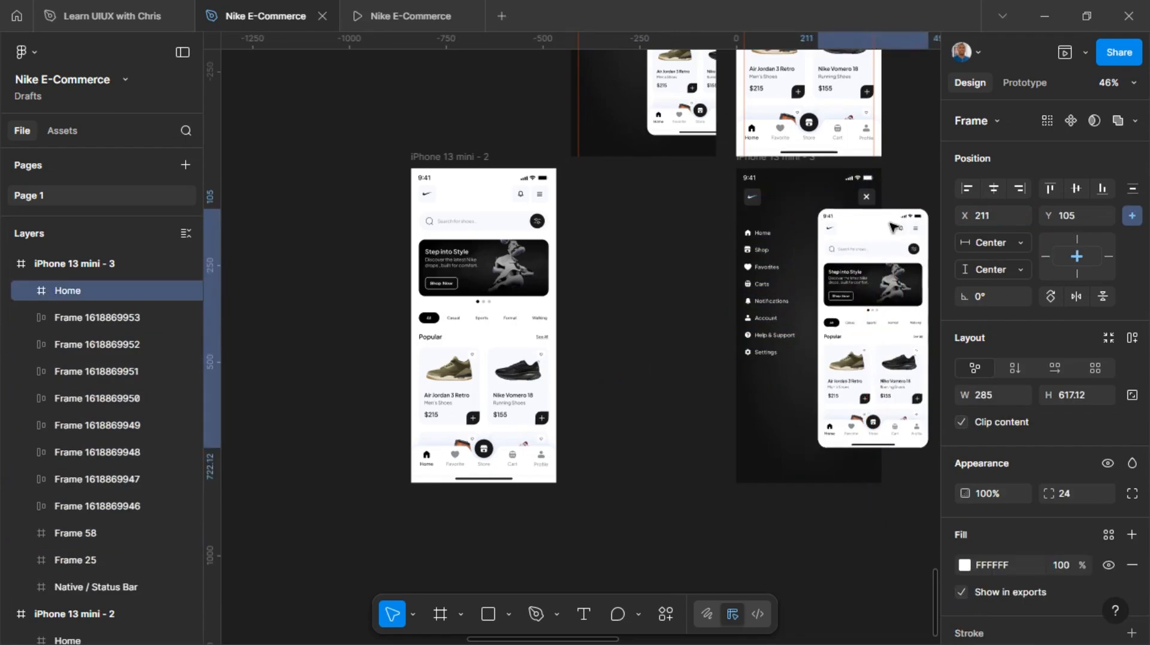
key("Down")
key("Down")
key("Down")
key("Down")
key("Down")
key("Down")
key("Down")
key("Down")
key("Down")
key("Down")
key("Down")
key("Down")
key("Down")
key("Down")
key("Down")
key("Down")
key("Down")
key("Down")
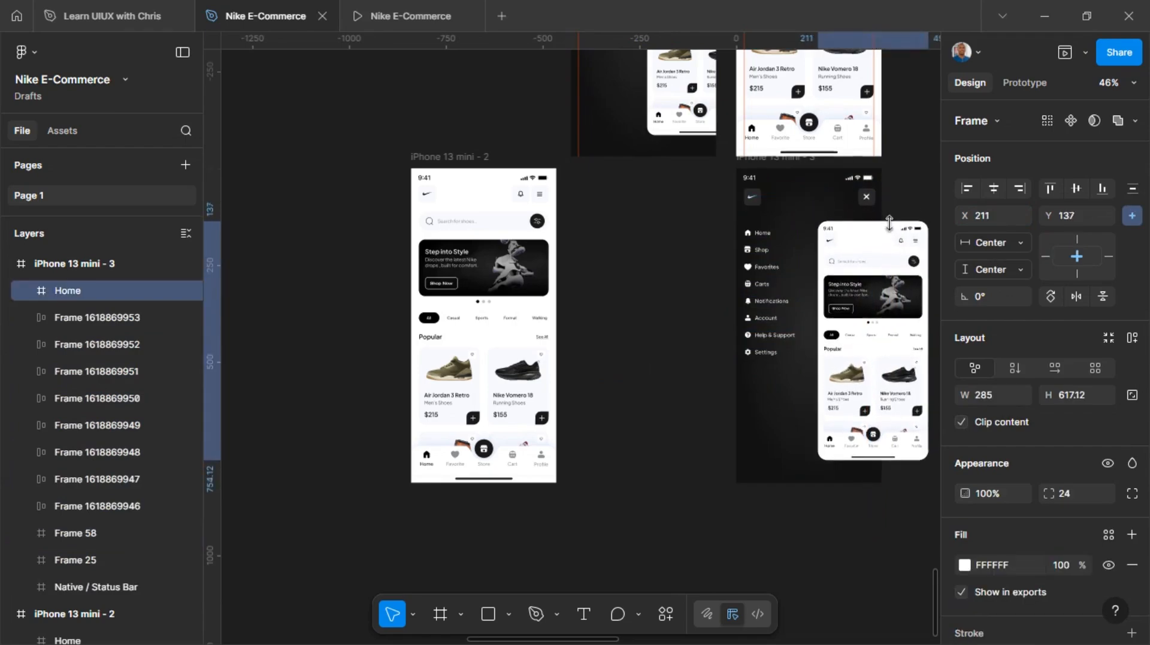
Turn Clip content on for iPhone 13 mini - 3 and set both frames side by side at Y 10649, at X -478 and X -73
left_click(781, 160)
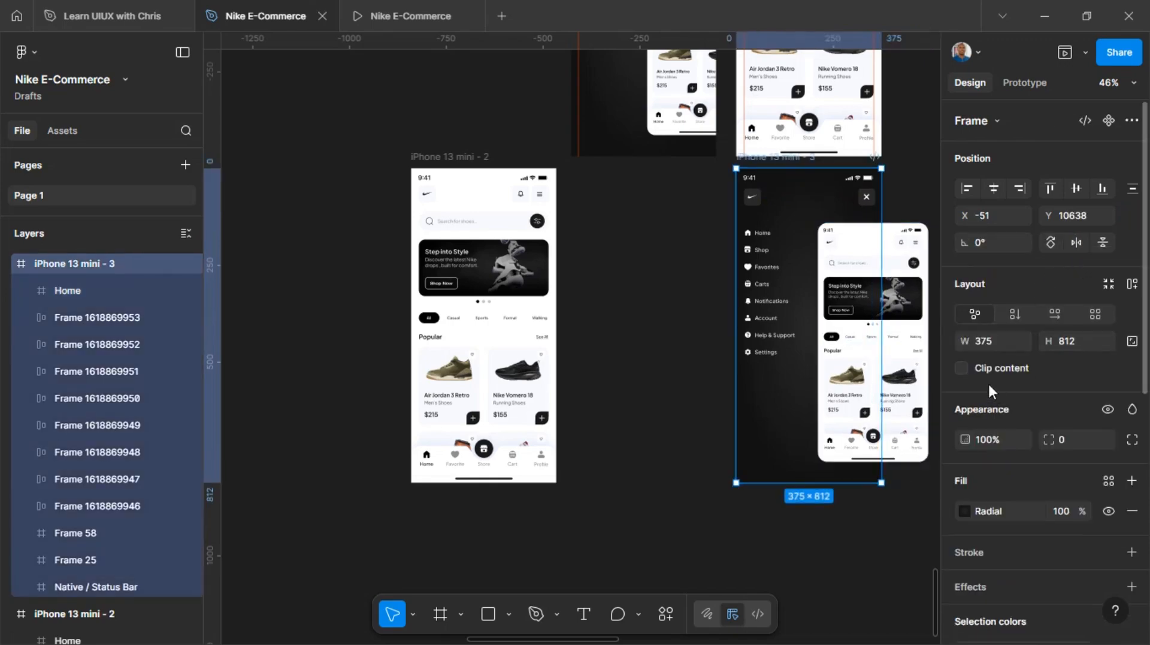
left_click(963, 367)
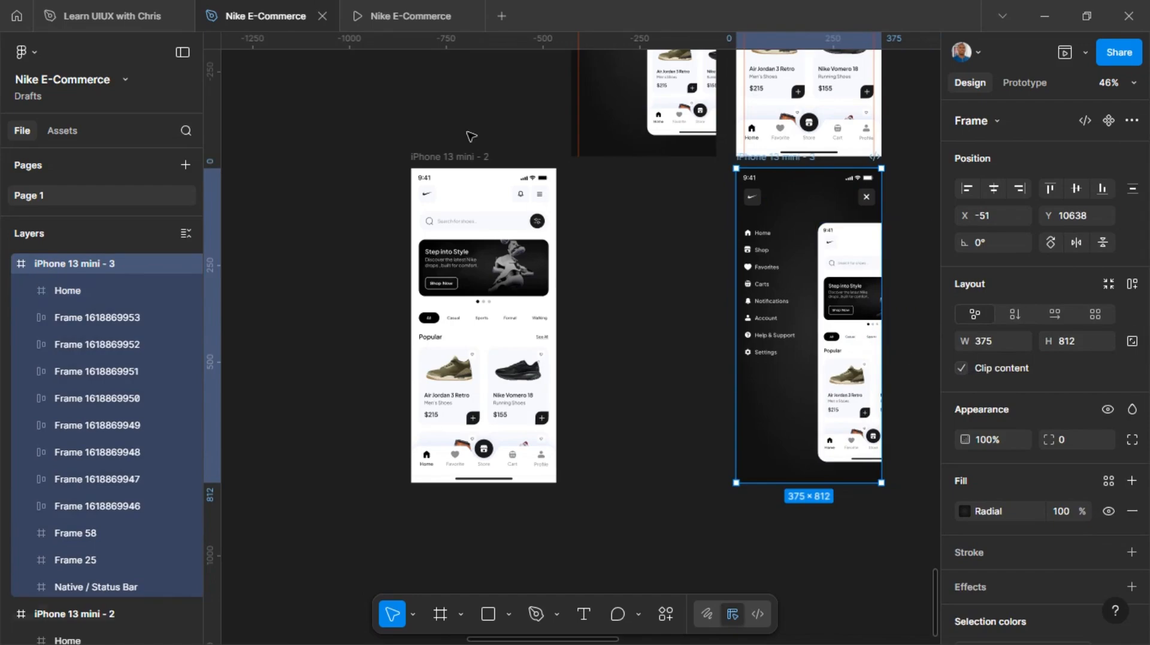
left_click_drag(444, 159, 604, 163)
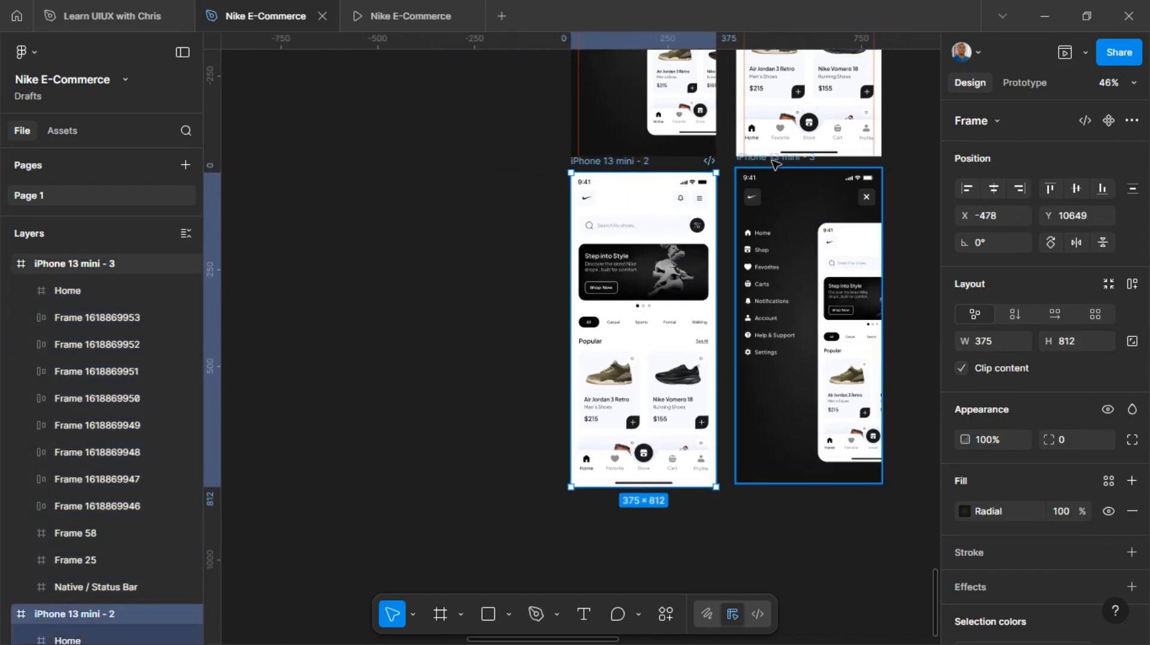
left_click_drag(776, 159, 767, 163)
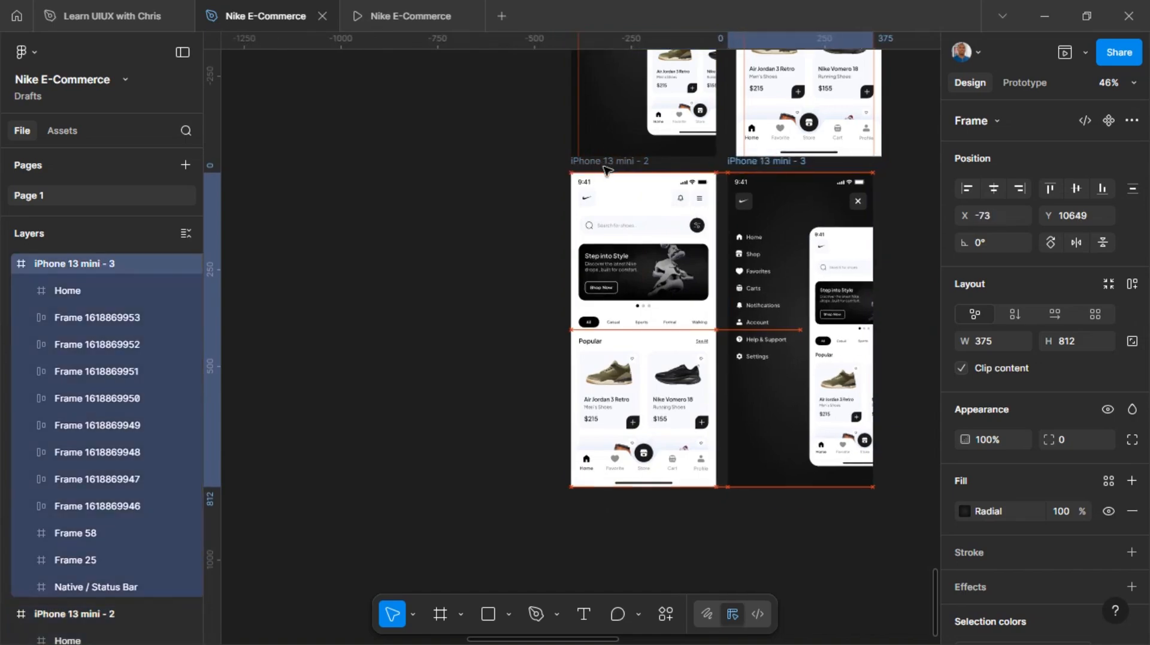
Rename the iPhone 13 mini - 2 frame as Home and the iPhone 13 mini - 3 frame as menu
left_click(626, 163)
type("Home")
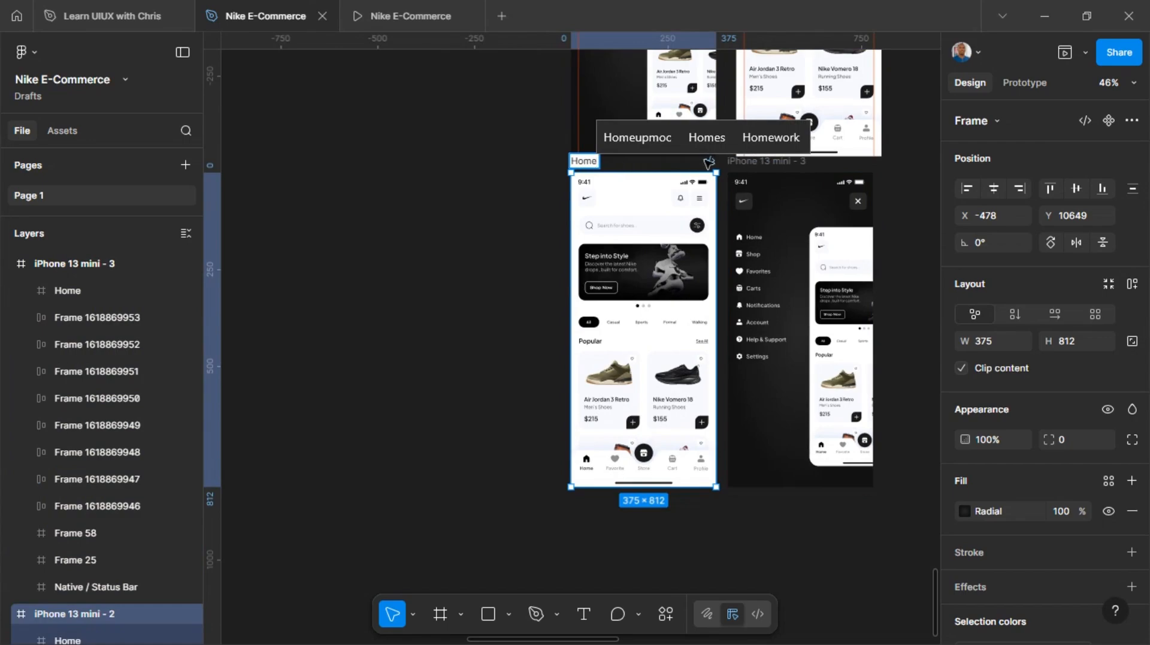
left_click(741, 161)
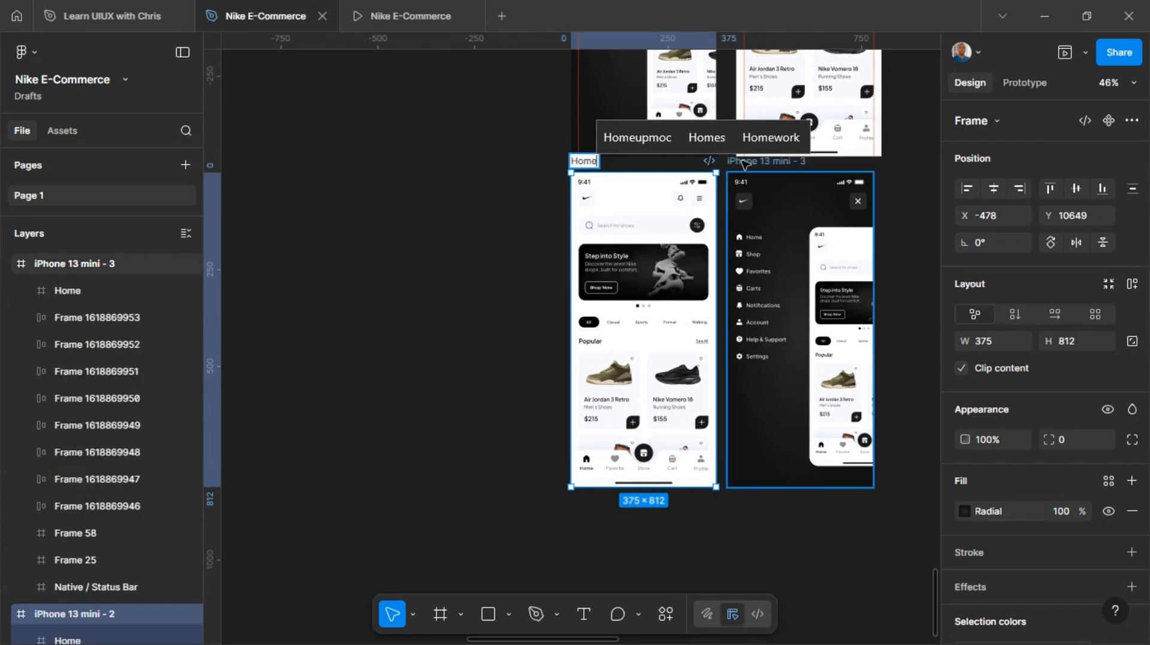
double_click(743, 161)
type("me")
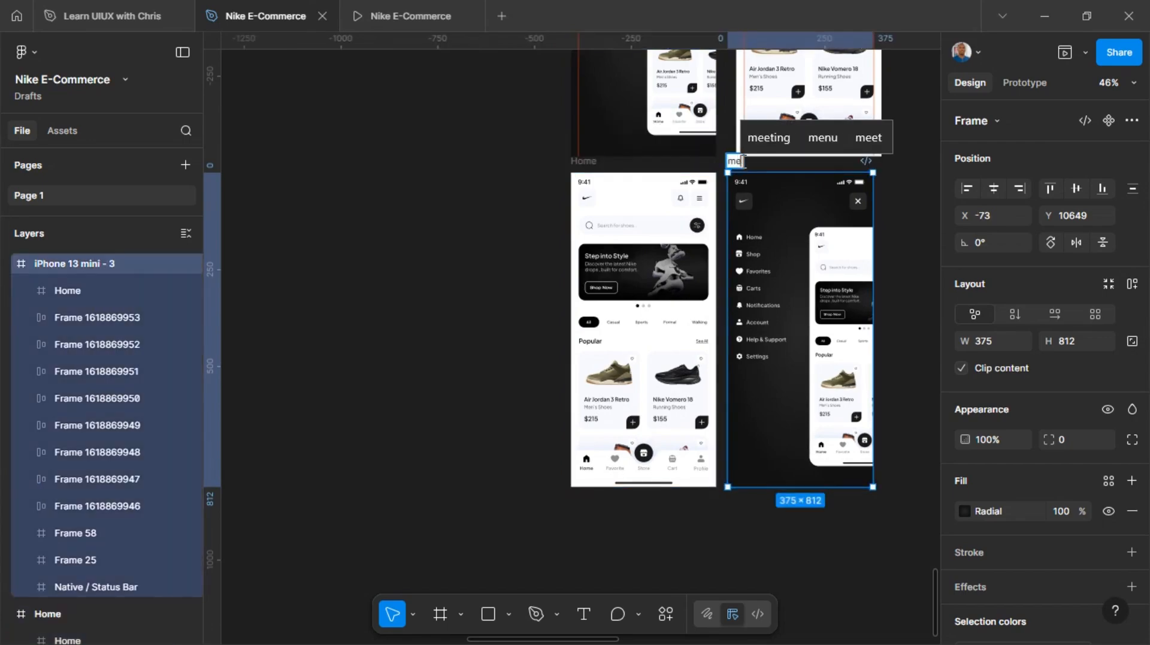
type("nu")
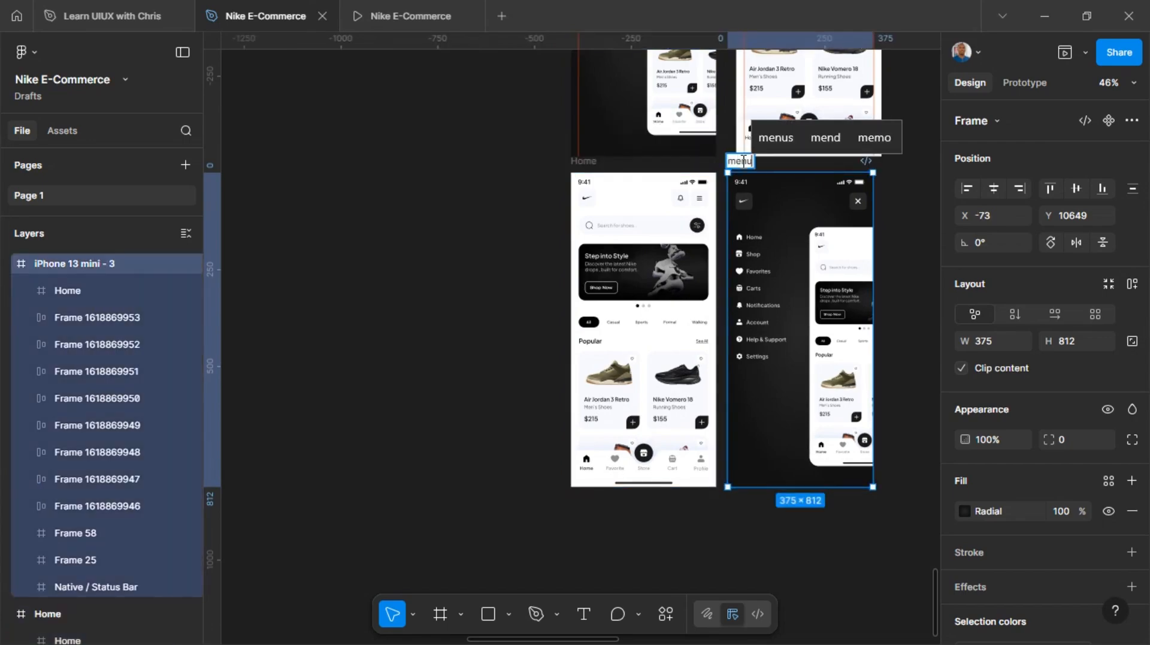
left_click(911, 206)
left_click(645, 189)
scroll(696, 198, "up", 5)
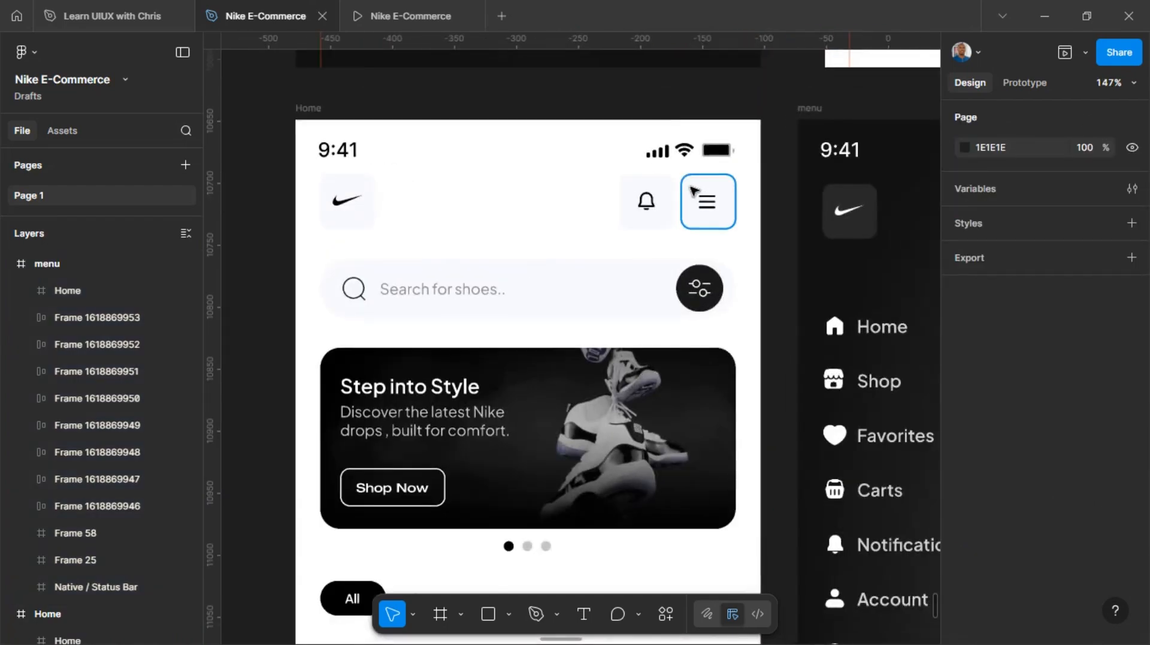
Link the Home frame's hamburger button to the menu frame: On tap, Navigate to, Smart animate, Ease out, 300ms
left_click(1015, 82)
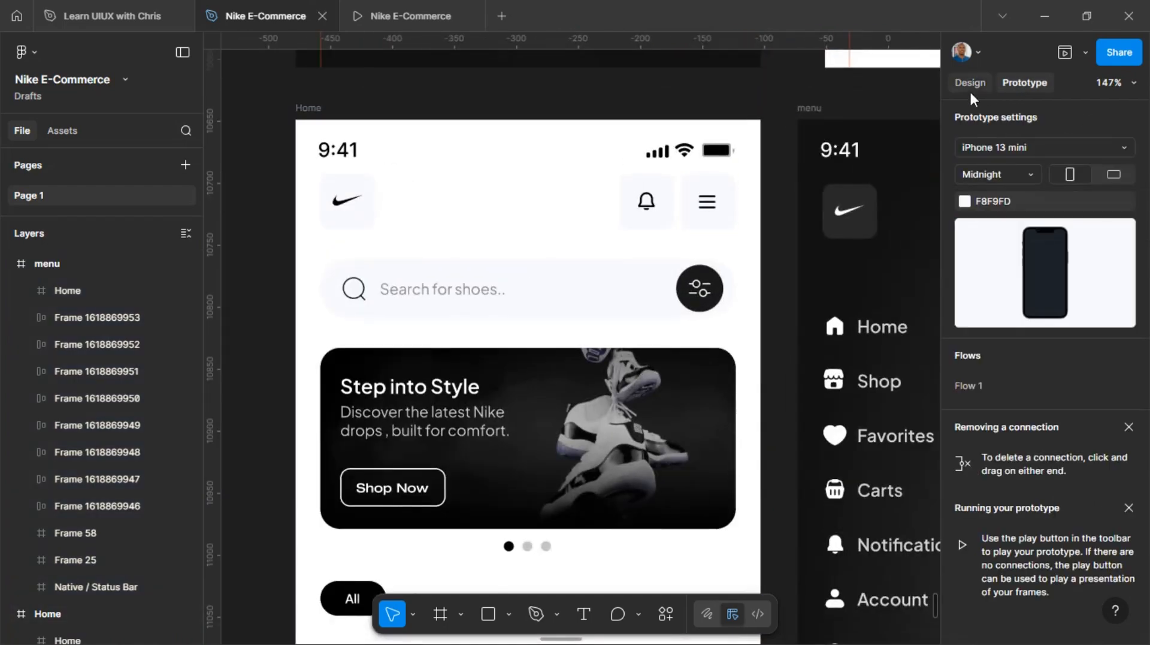
left_click(677, 216)
left_click(713, 207)
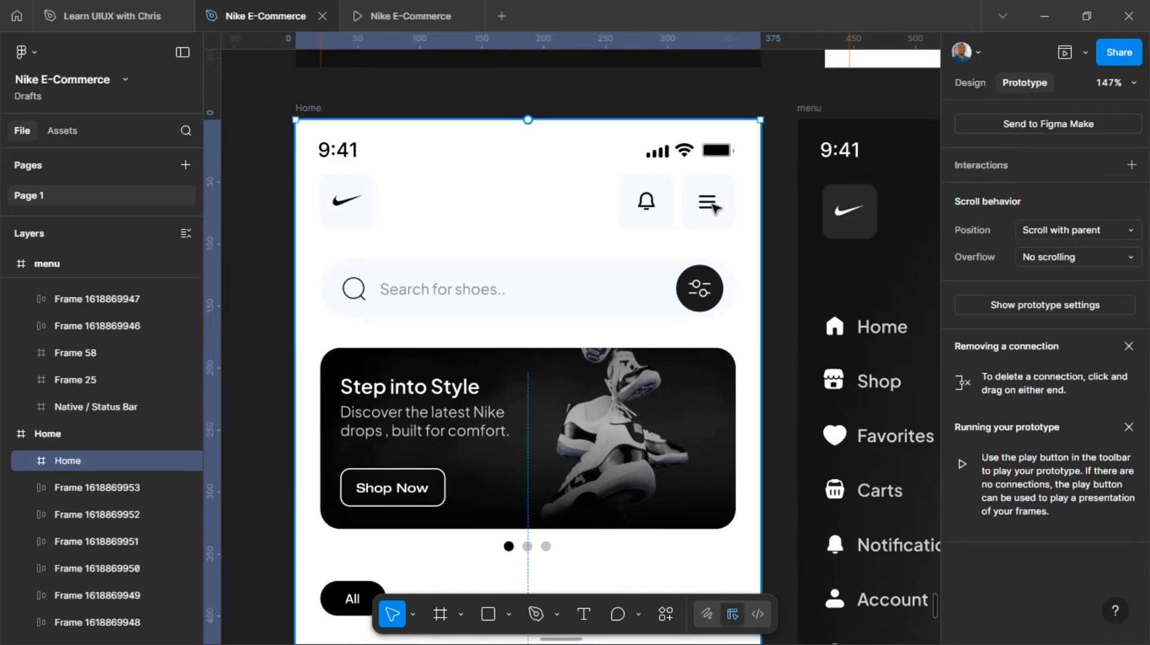
left_click(713, 207)
scroll(713, 206, "right", 3)
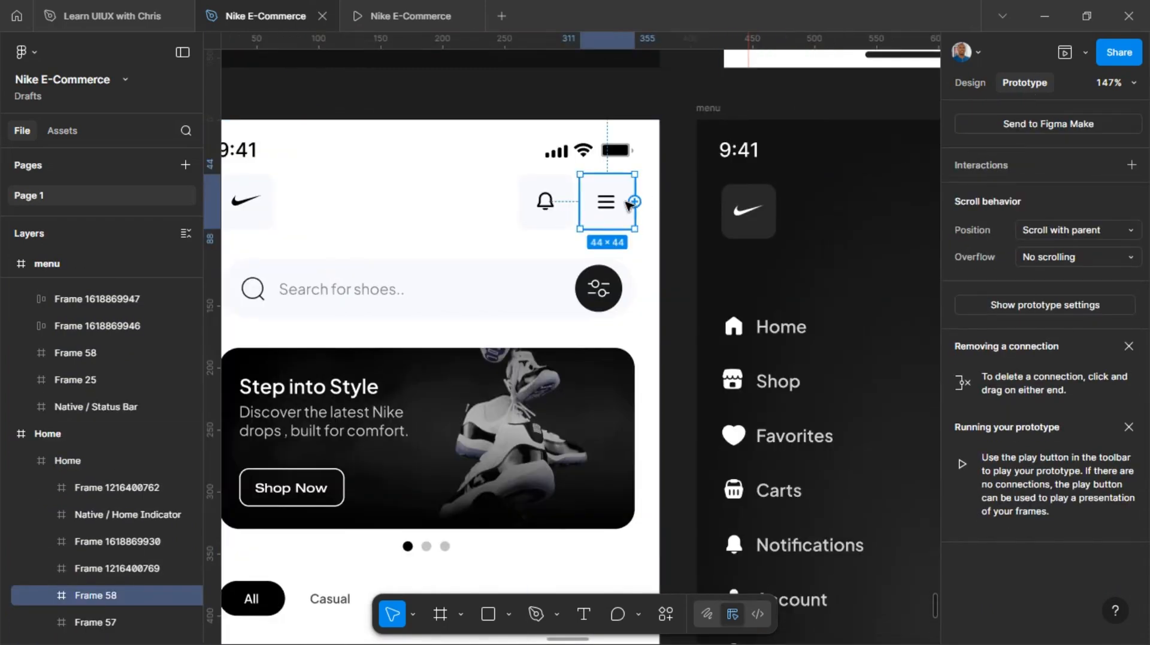
left_click_drag(635, 202, 712, 233)
Link the menu frame's close button back to the Home frame: On tap, Navigate to, Smart animate, Ease out, 300ms
scroll(712, 233, "down", 10)
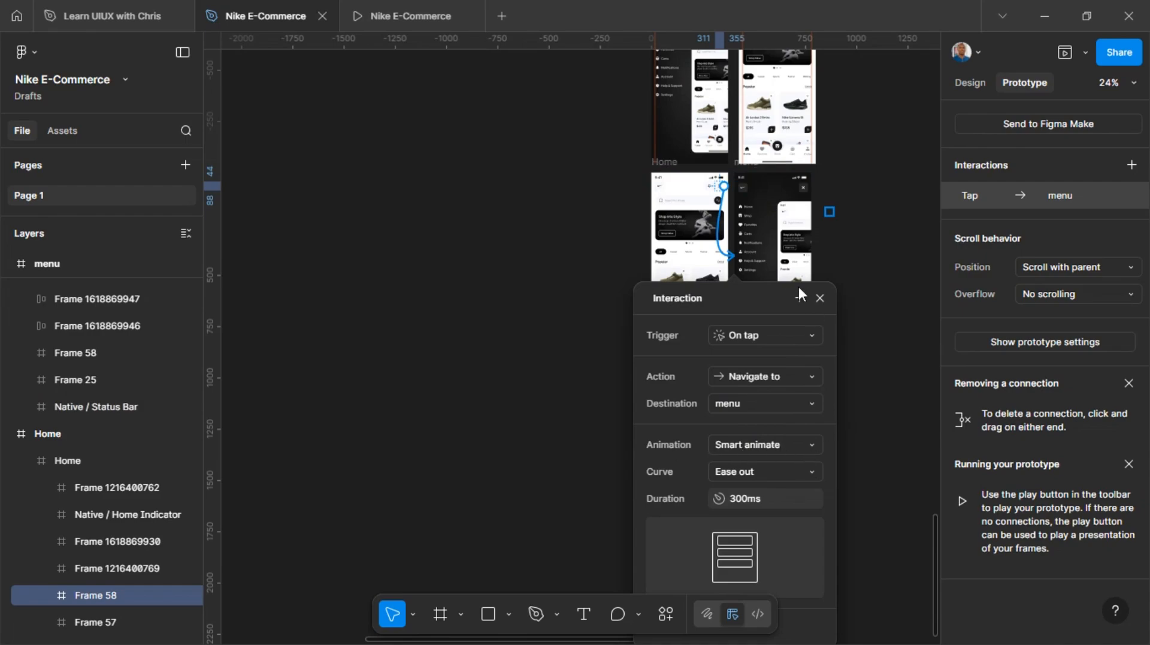
left_click(804, 193)
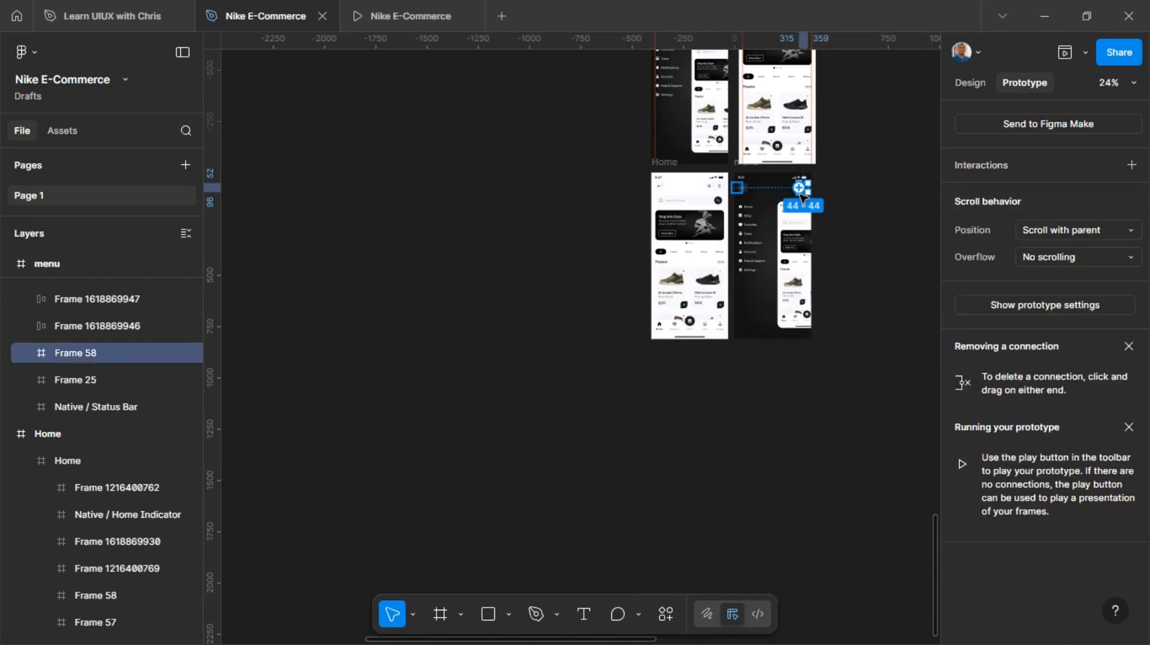
left_click_drag(800, 189, 723, 217)
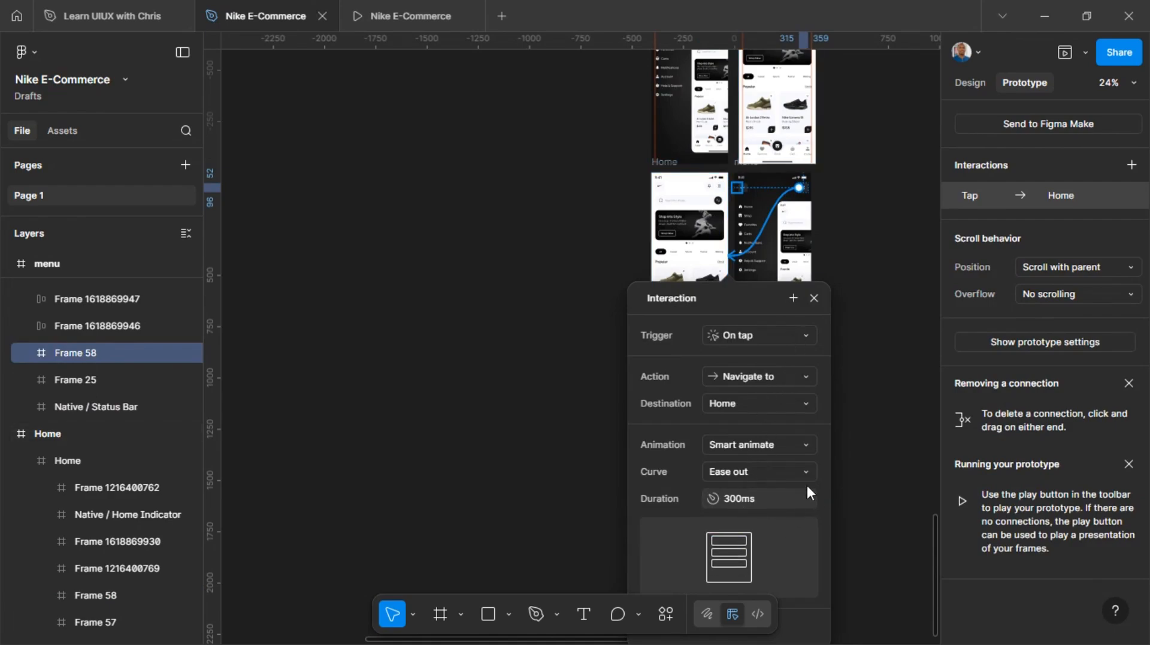
left_click(838, 242)
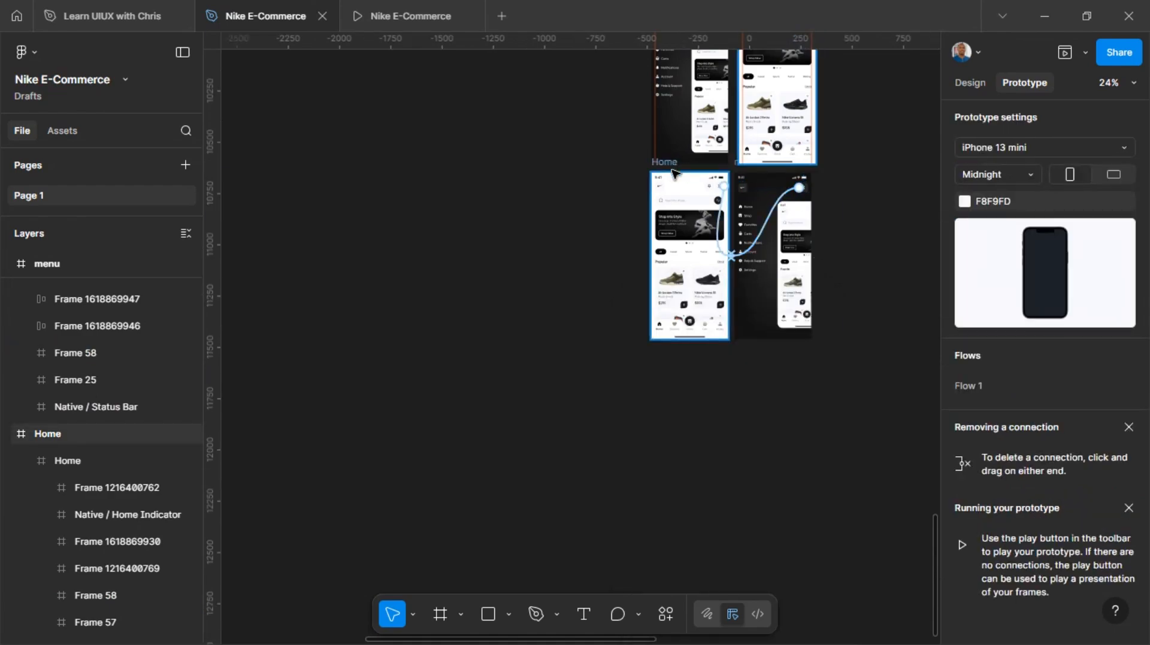
Preview the prototype from the Home frame and test opening and closing the menu repeatedly
left_click(671, 171)
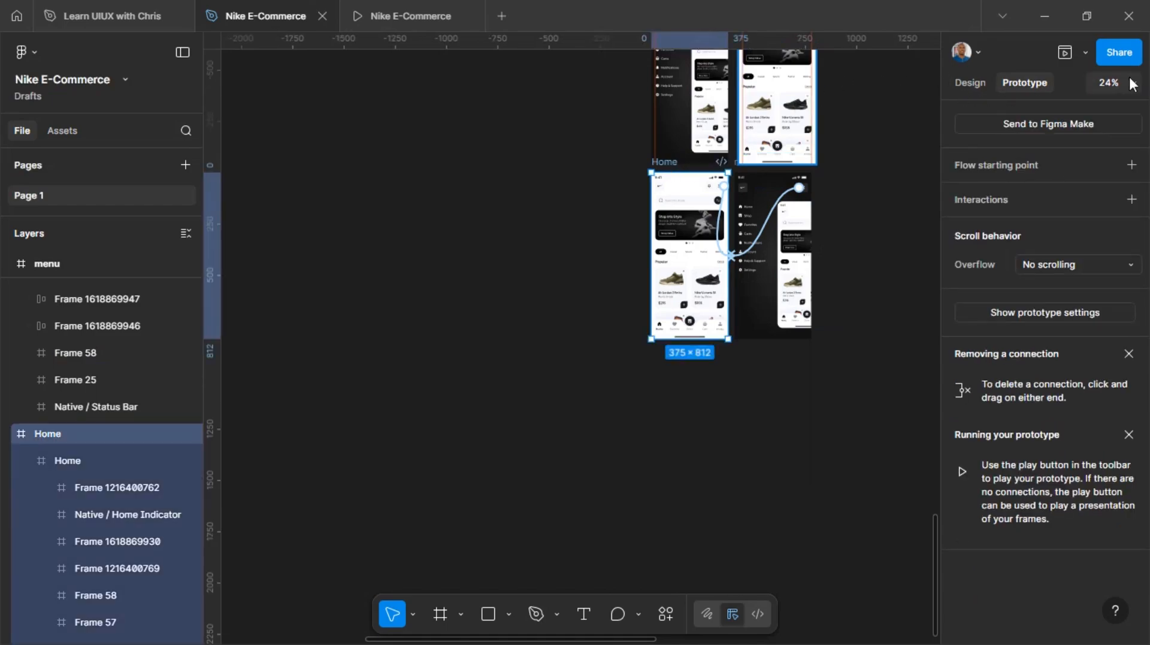
left_click(1072, 50)
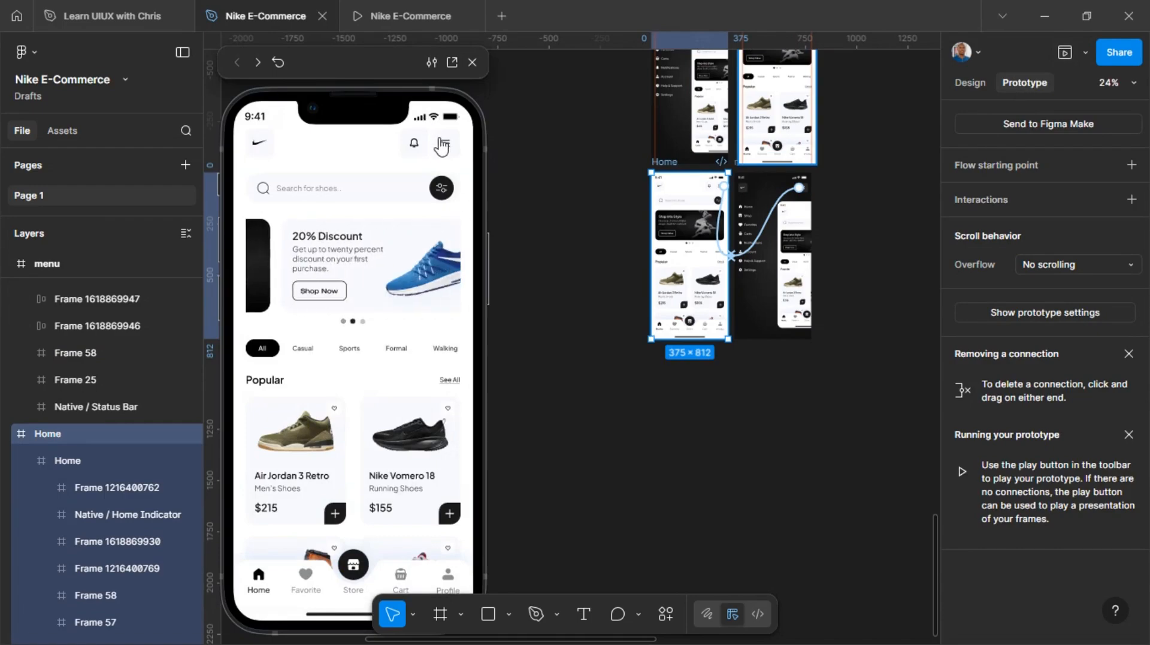
left_click(446, 149)
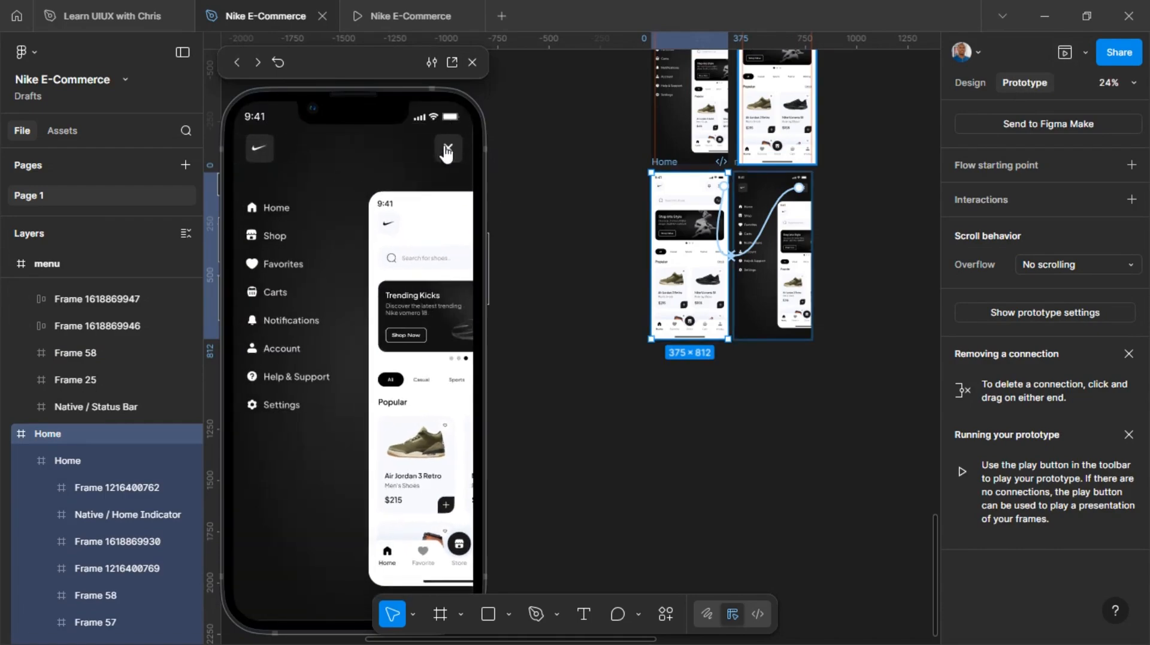
left_click(446, 150)
left_click(445, 150)
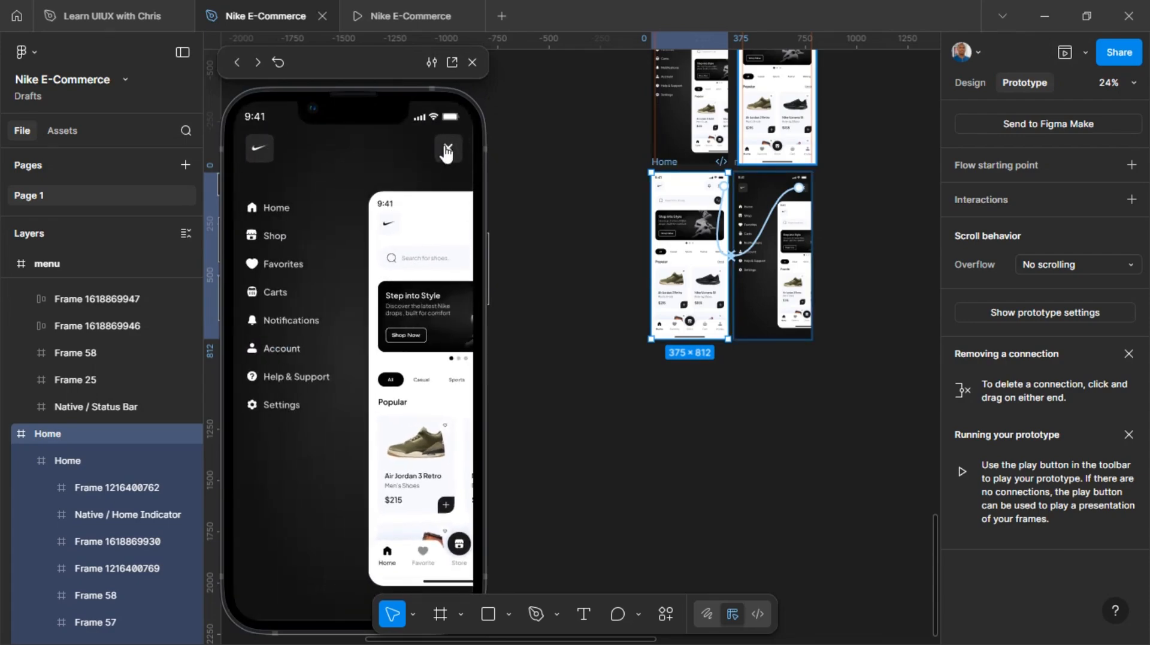
left_click(446, 153)
left_click(447, 153)
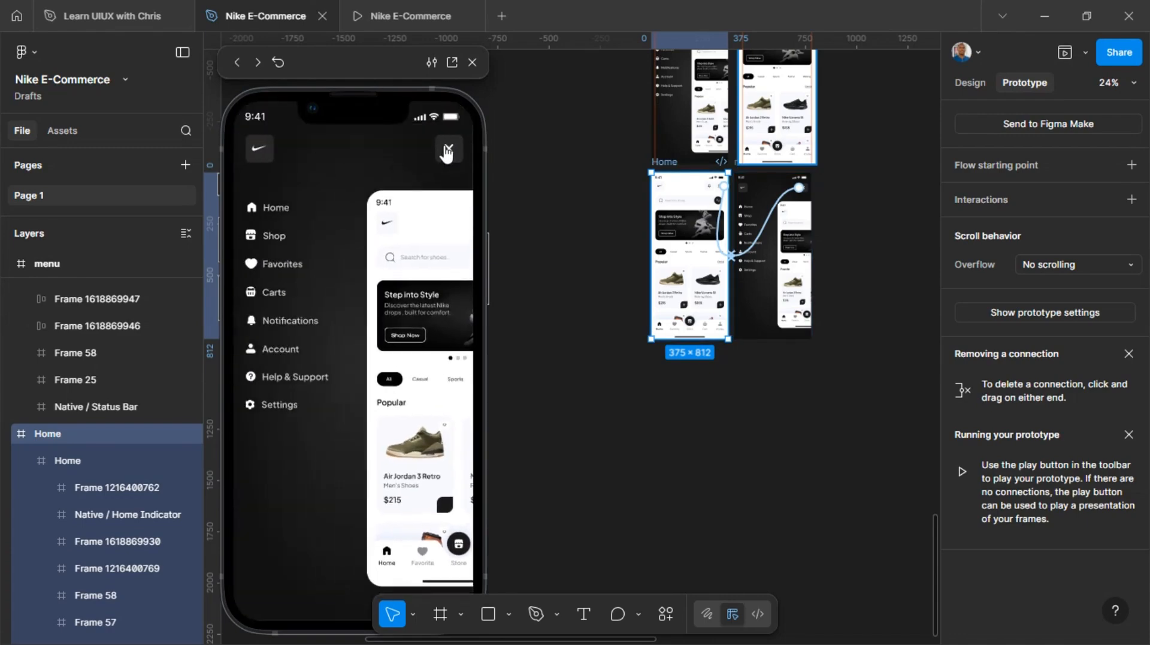